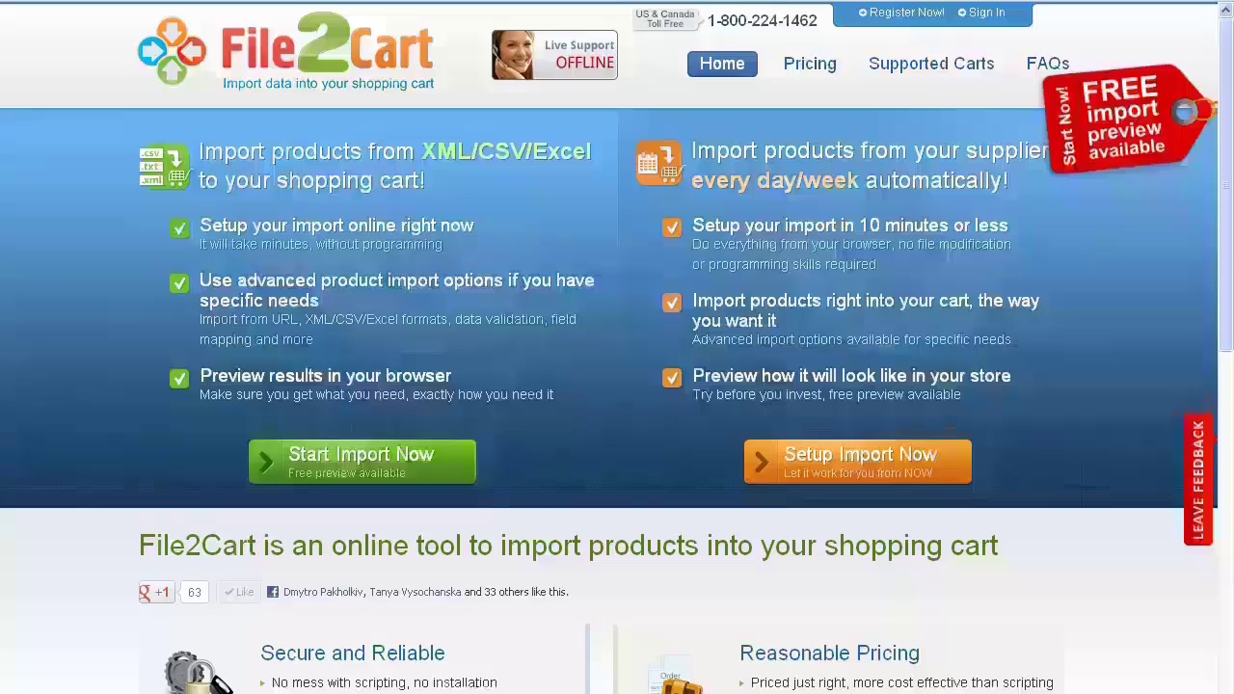
# Register a new File2Cart account with e-mail, first and last name and password, accepting the terms
pyautogui.click(902, 14)
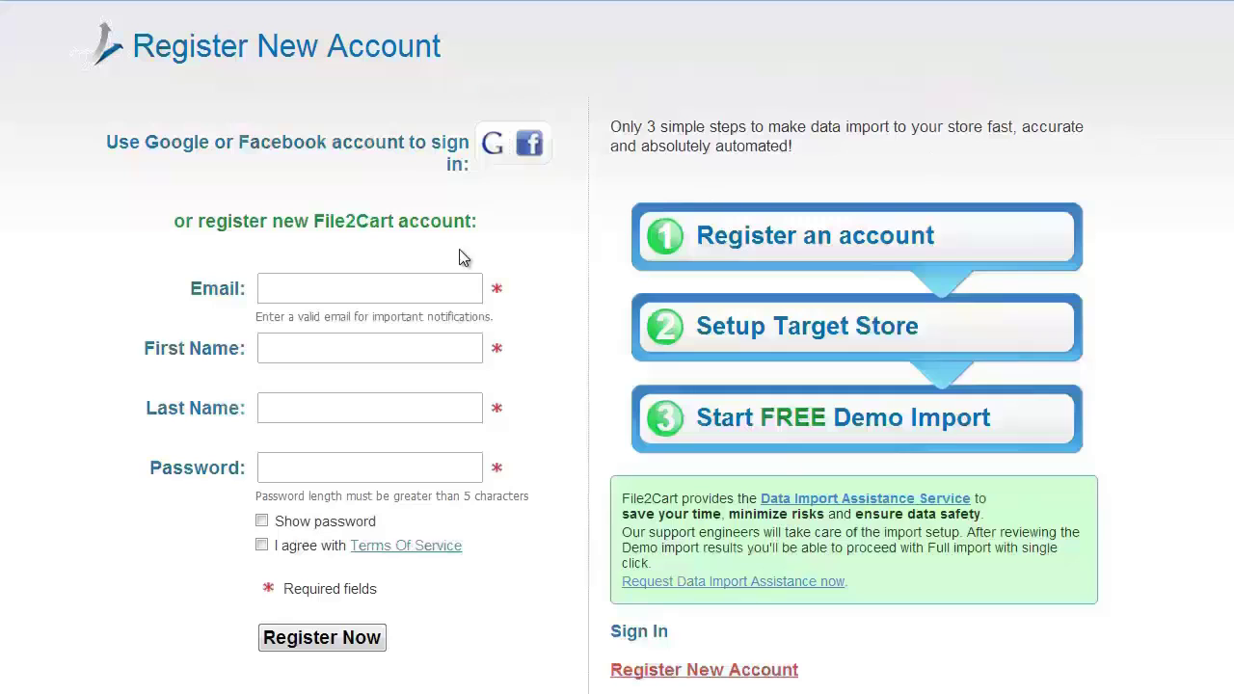
pyautogui.write('youremail@mail.com')
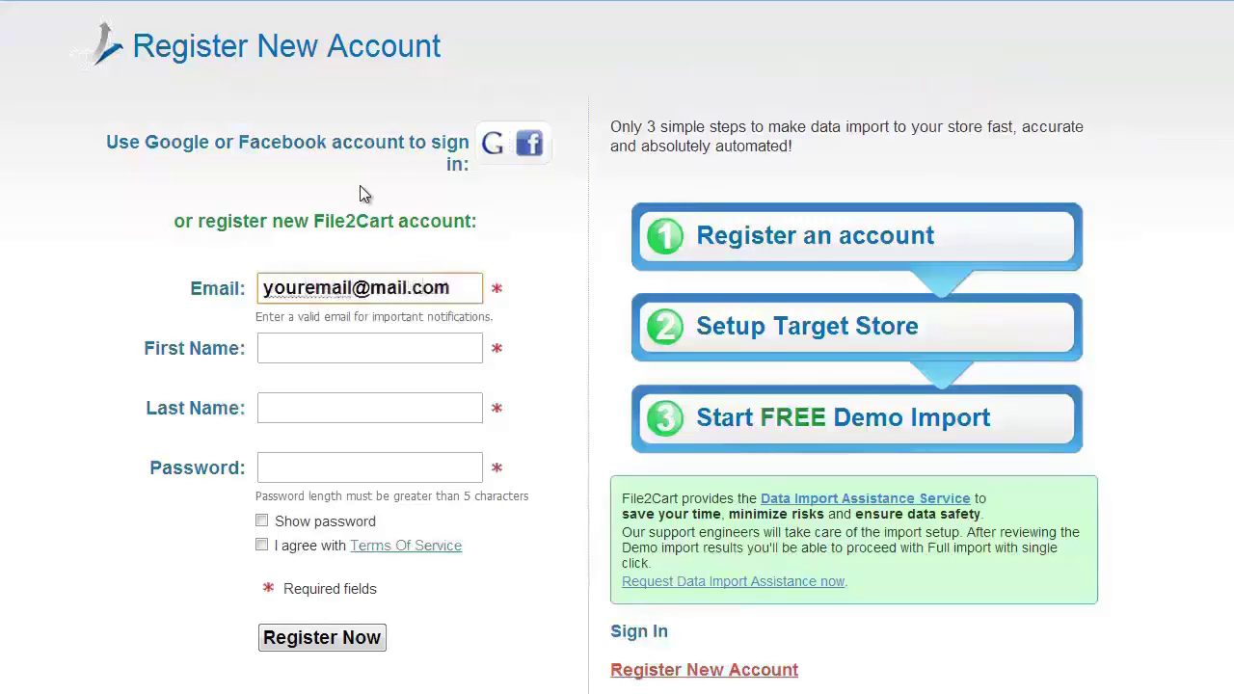
pyautogui.press('Tab')
pyautogui.write('Your first name')
pyautogui.click(340, 410)
pyautogui.write('Your last name')
pyautogui.click(425, 469)
pyautogui.write('mypassword123')
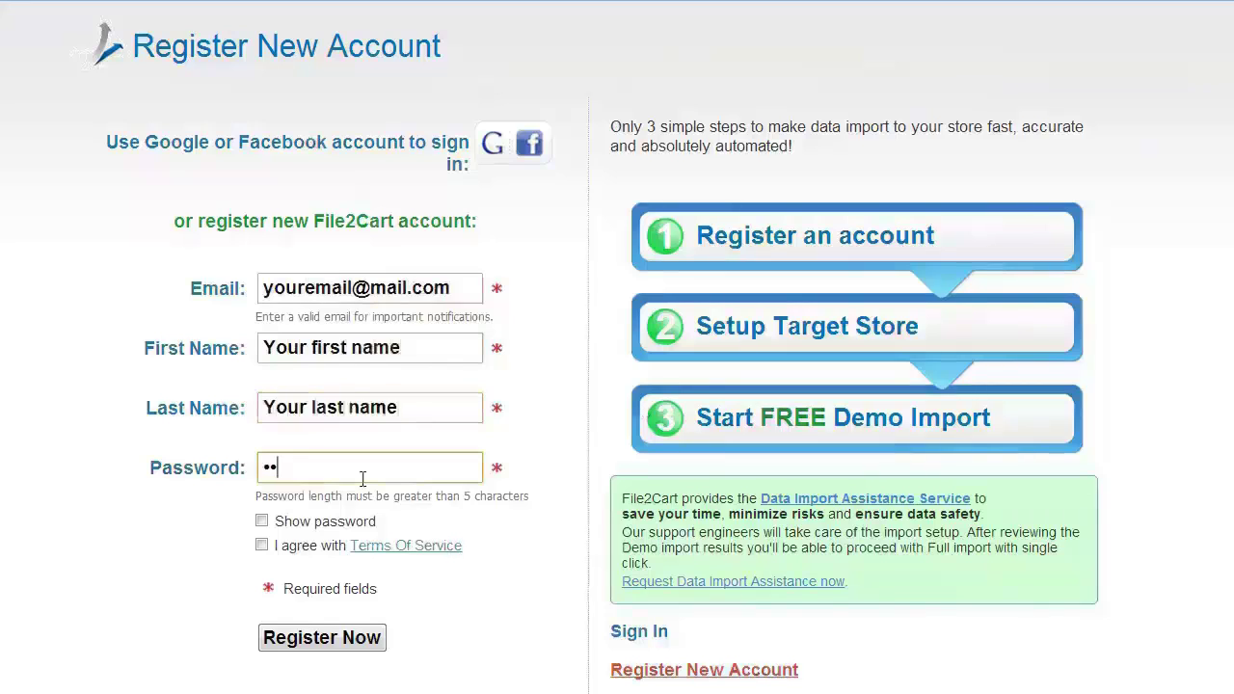
pyautogui.click(261, 546)
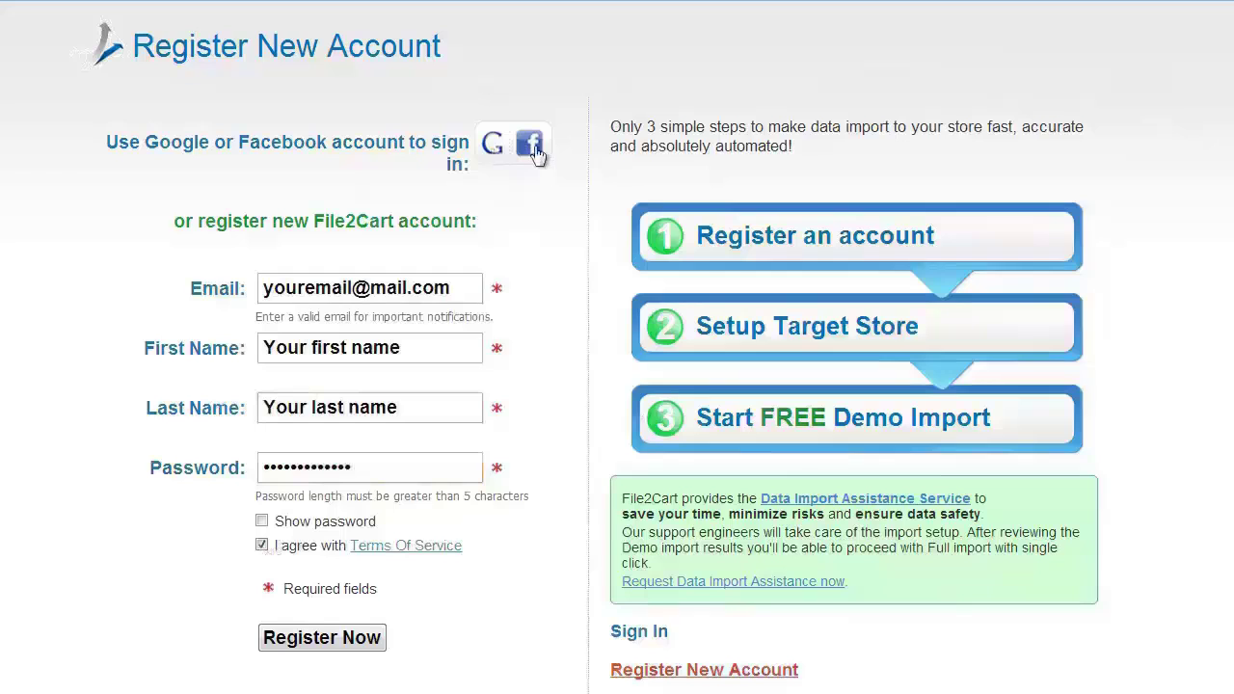
pyautogui.click(333, 638)
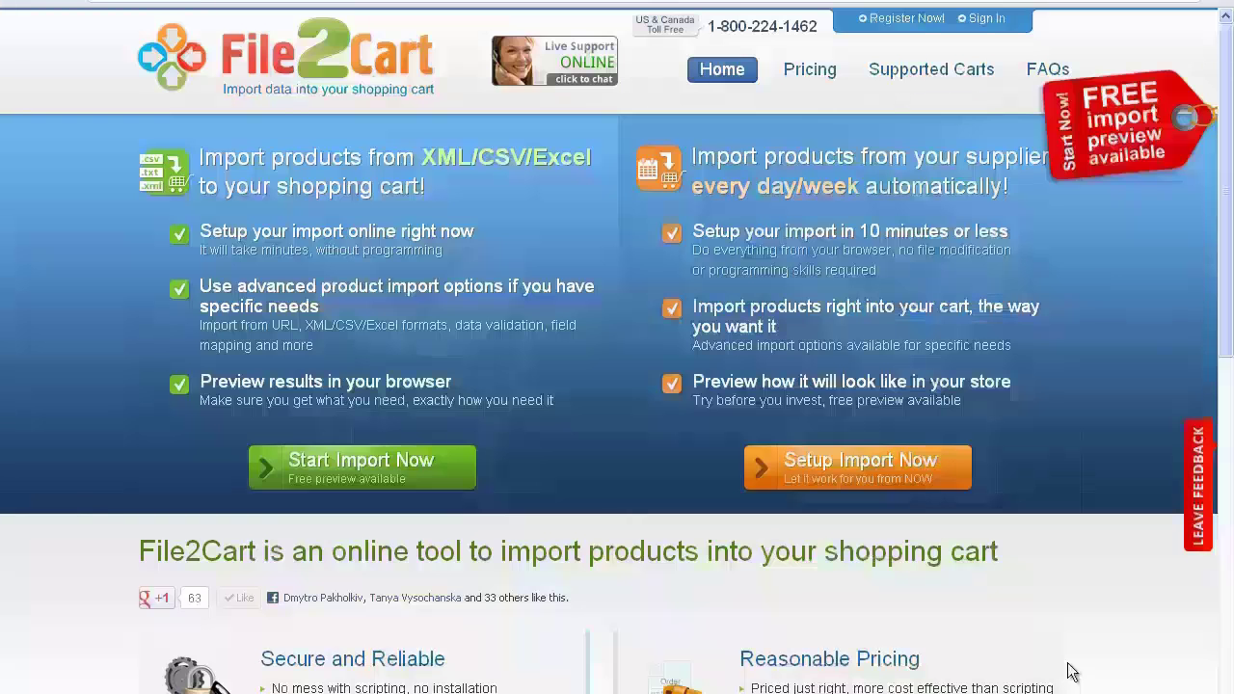
# Sign in to File2Cart with the new account's e-mail and password
pyautogui.click(988, 19)
pyautogui.click(290, 385)
pyautogui.write('you')
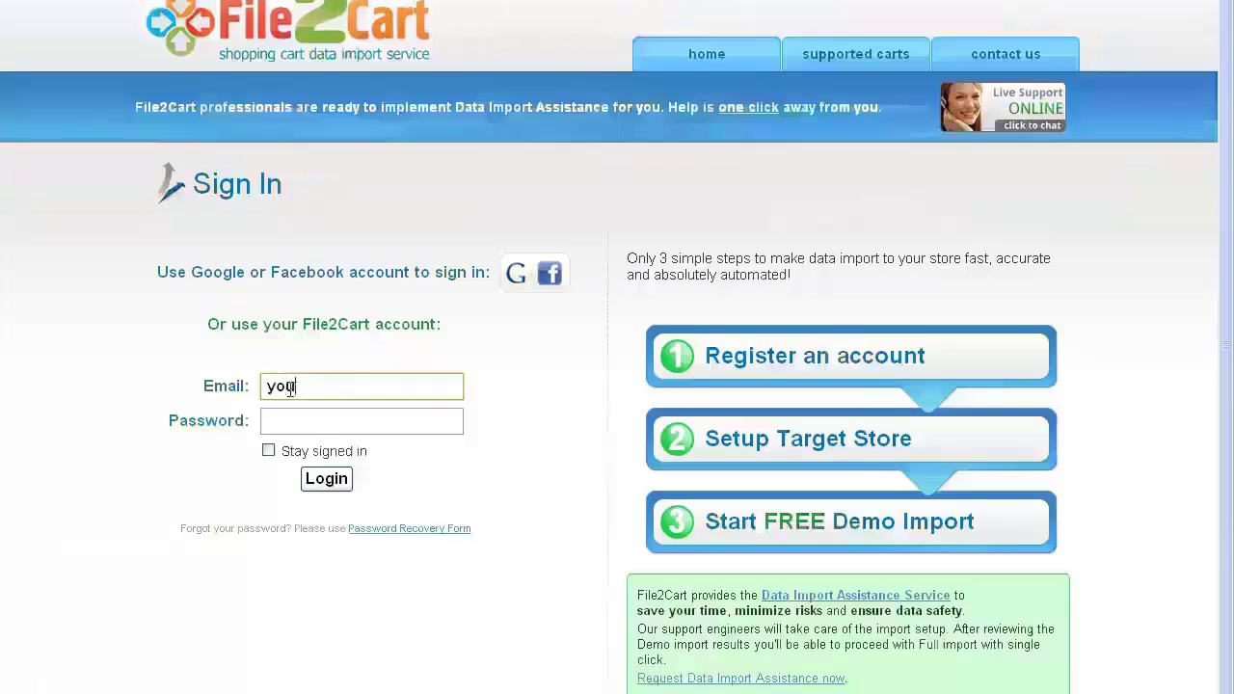
pyautogui.write('remail@mail.com')
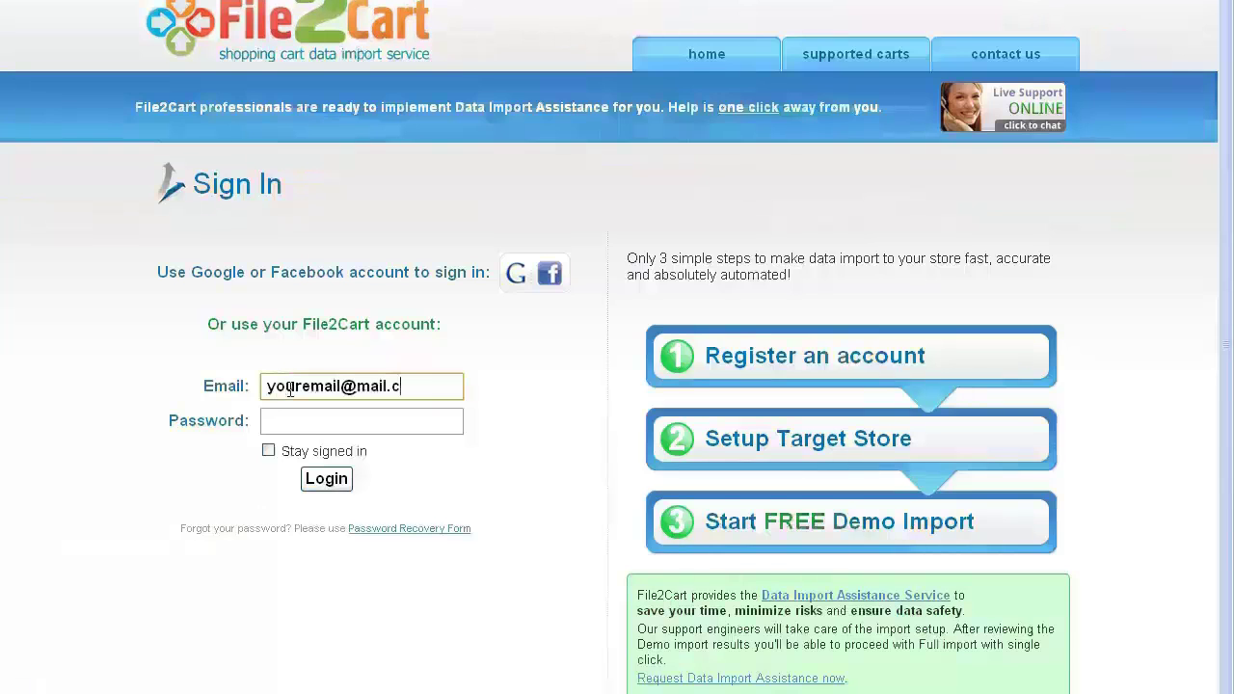
pyautogui.click(319, 419)
pyautogui.write('************')
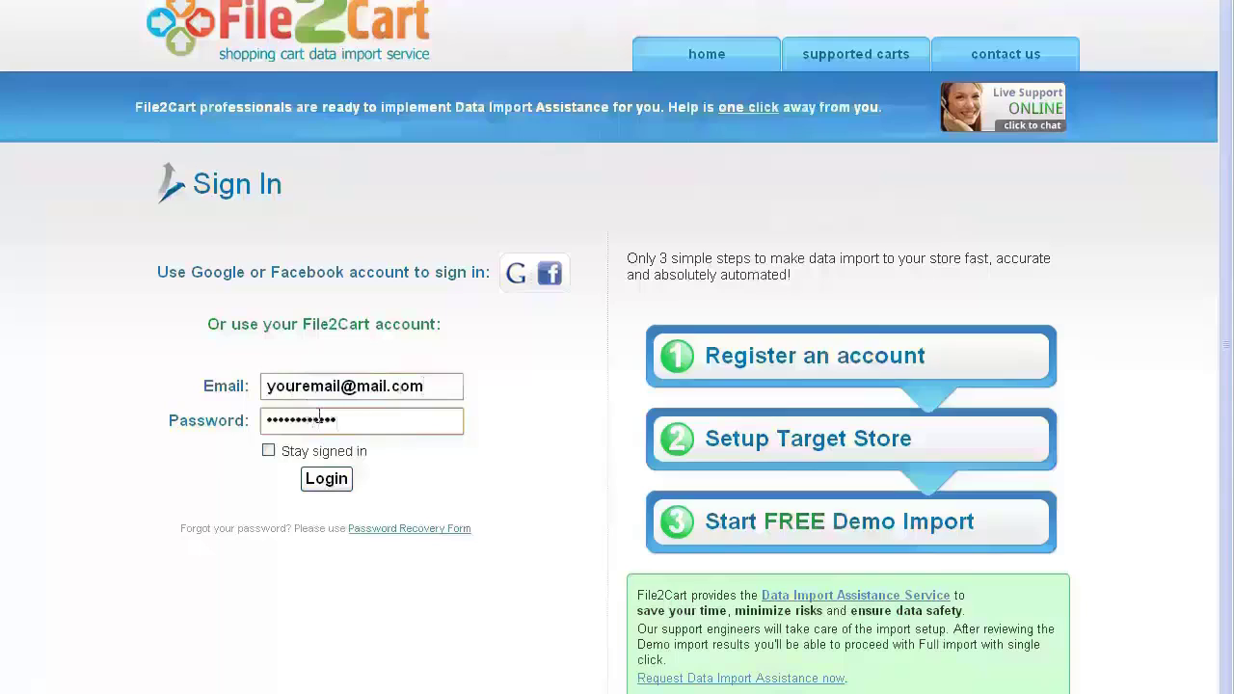
pyautogui.click(328, 479)
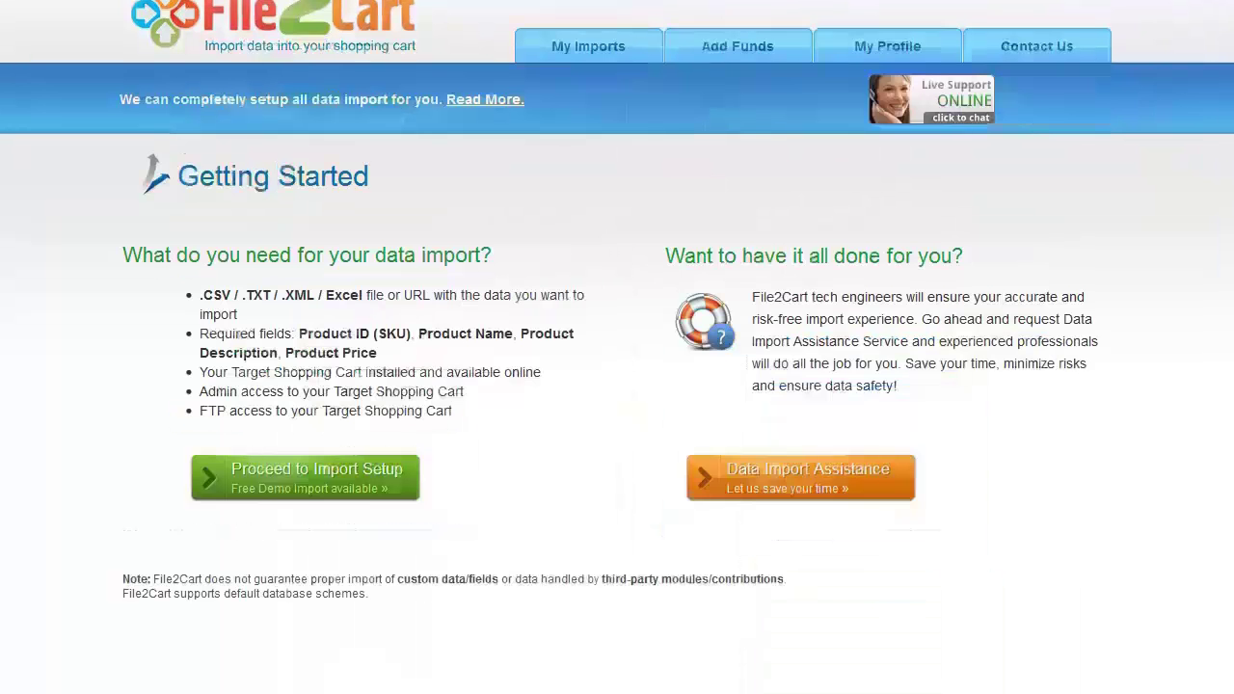
# Start import setup with target cart Opencart 0.7.9 - 1.5.x and URL yourtargetcart.com
pyautogui.click(311, 483)
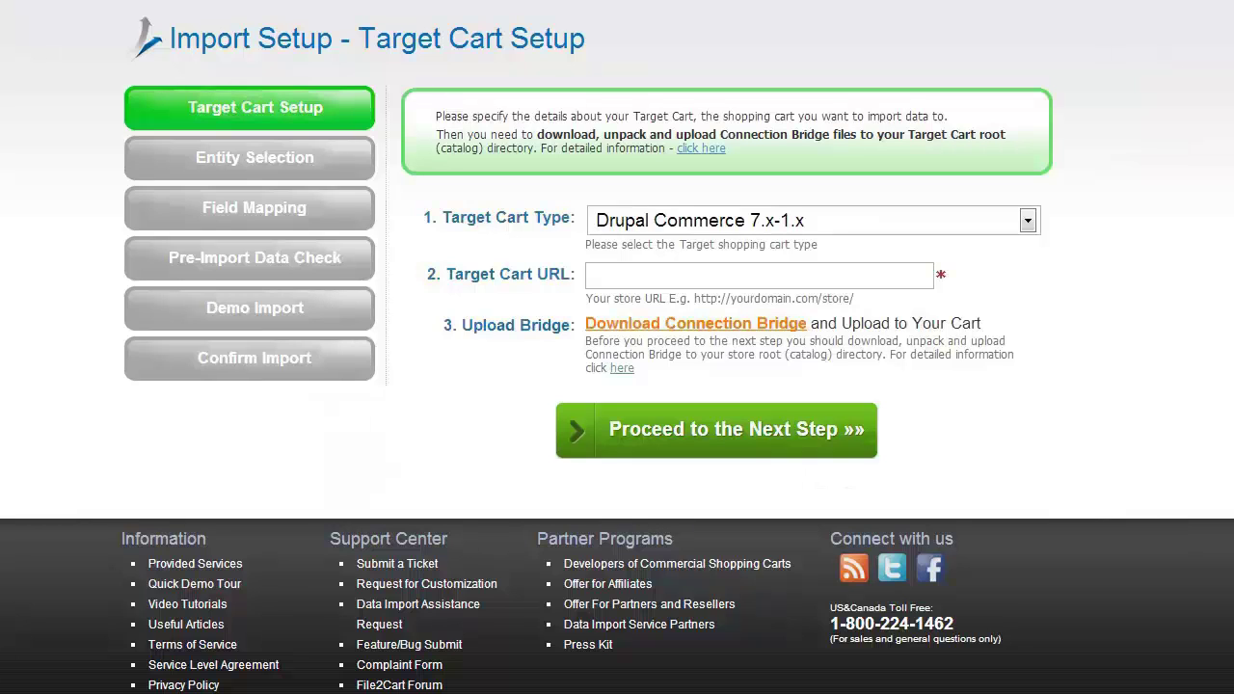
pyautogui.click(1027, 221)
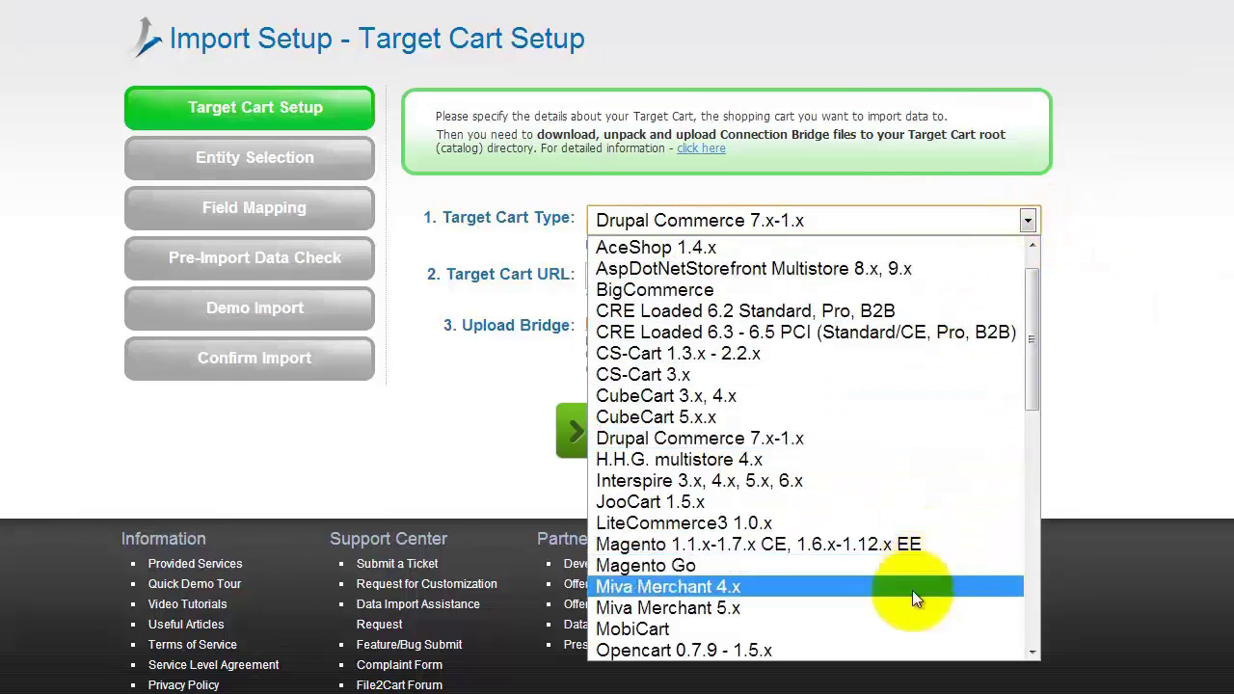
pyautogui.click(896, 651)
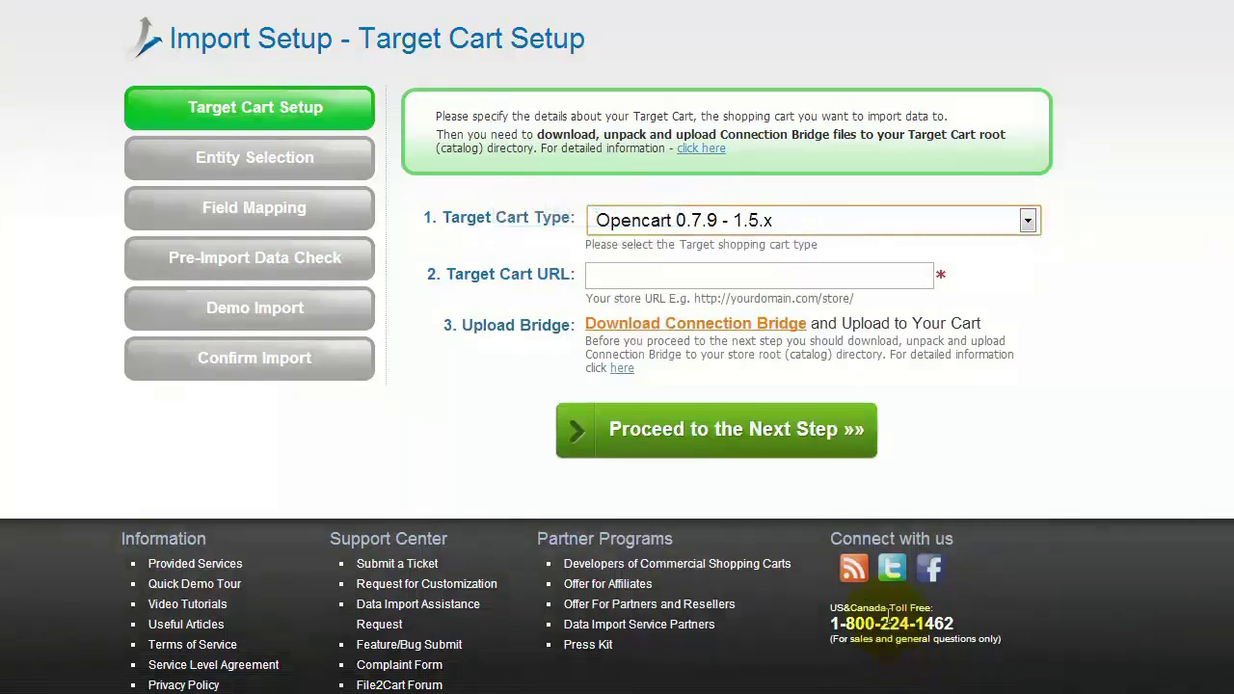
pyautogui.click(809, 275)
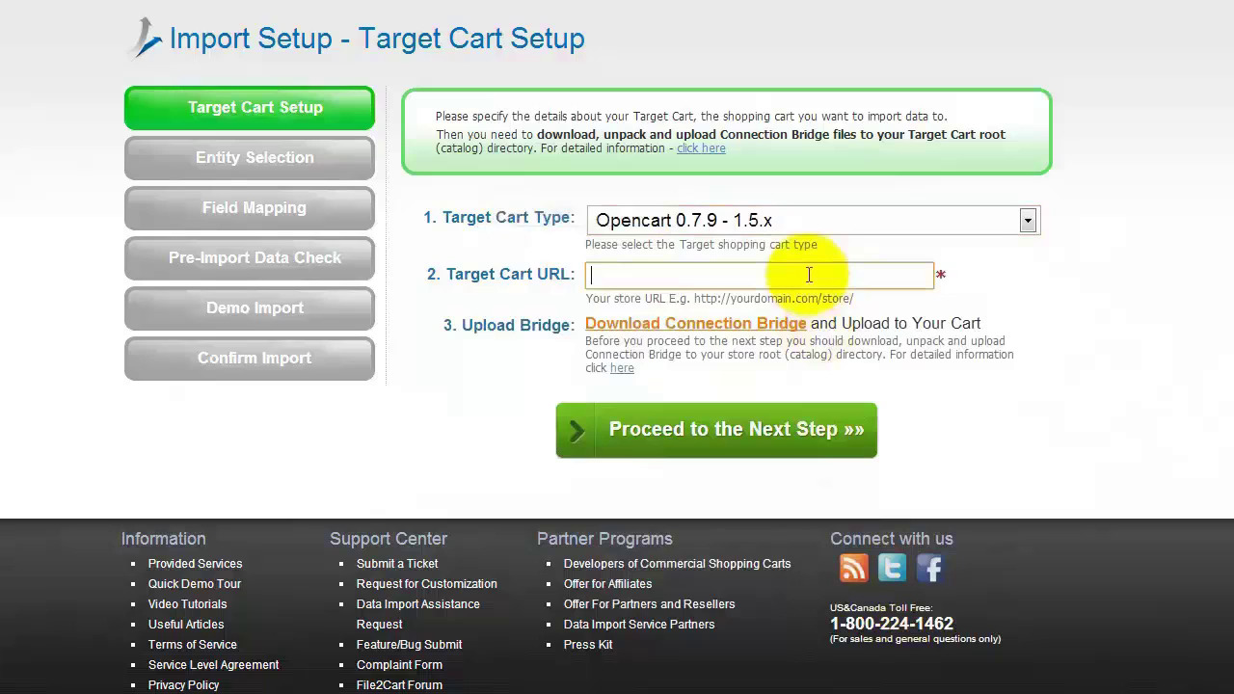
pyautogui.write('yourtargetcart.com')
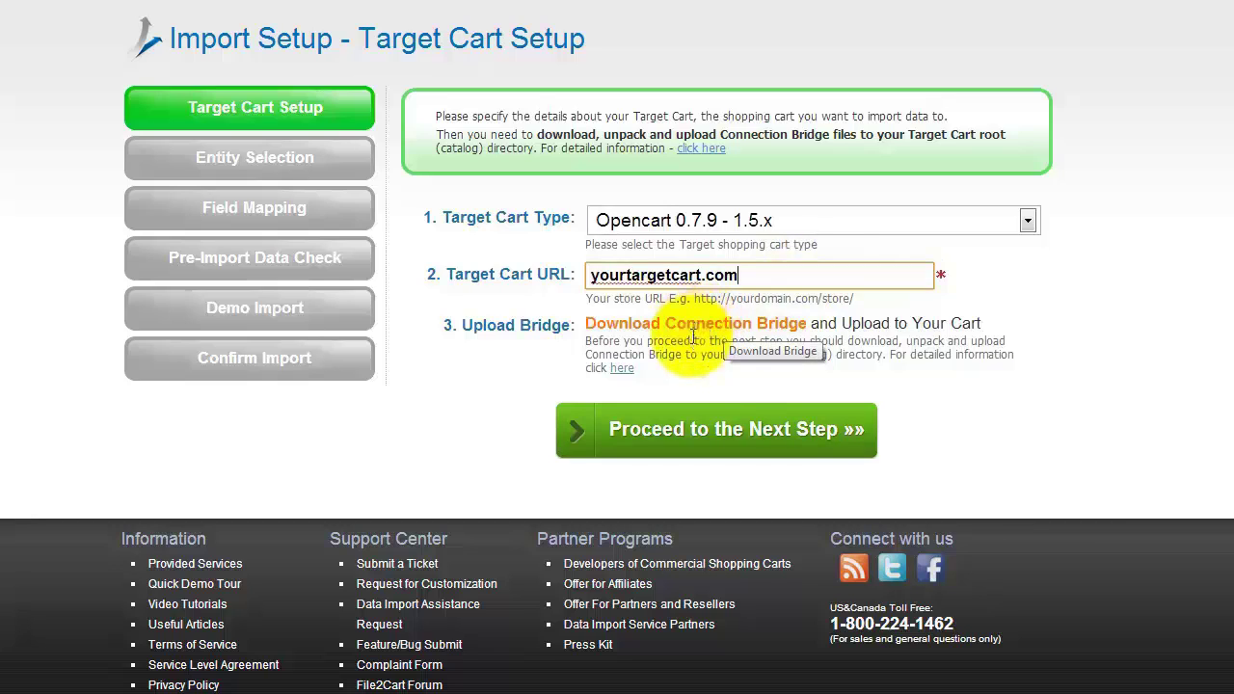
pyautogui.click(624, 373)
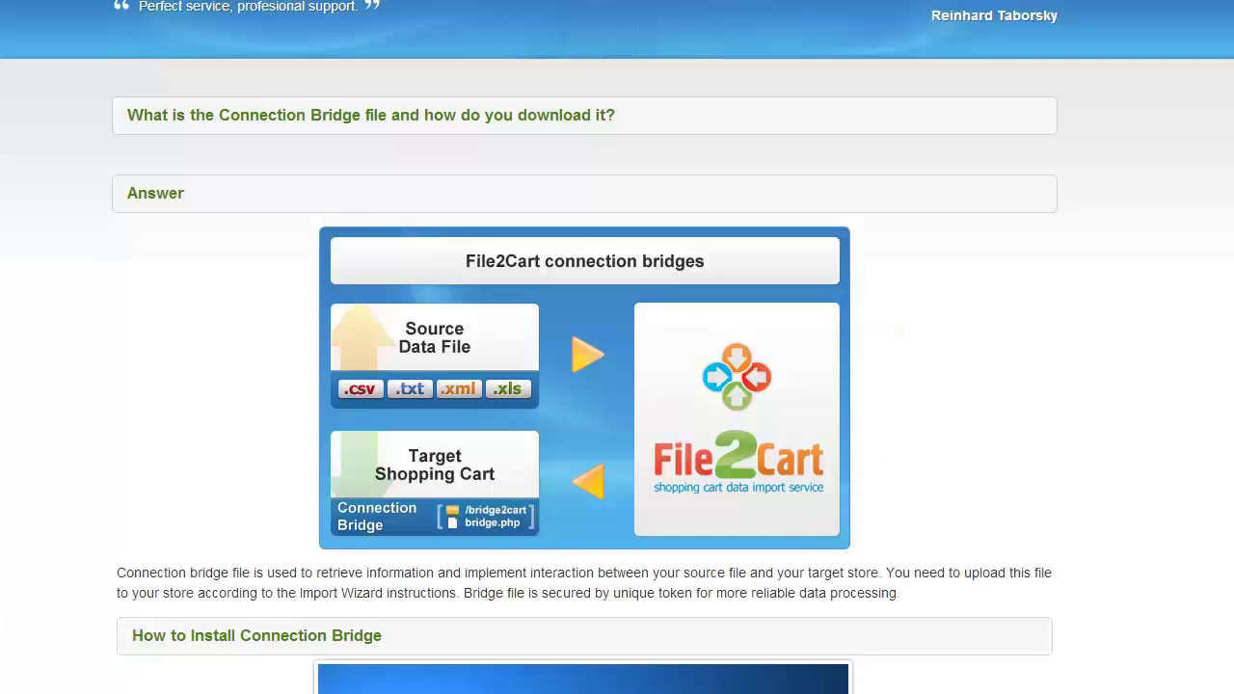
pyautogui.scroll(-4, 617, 385)
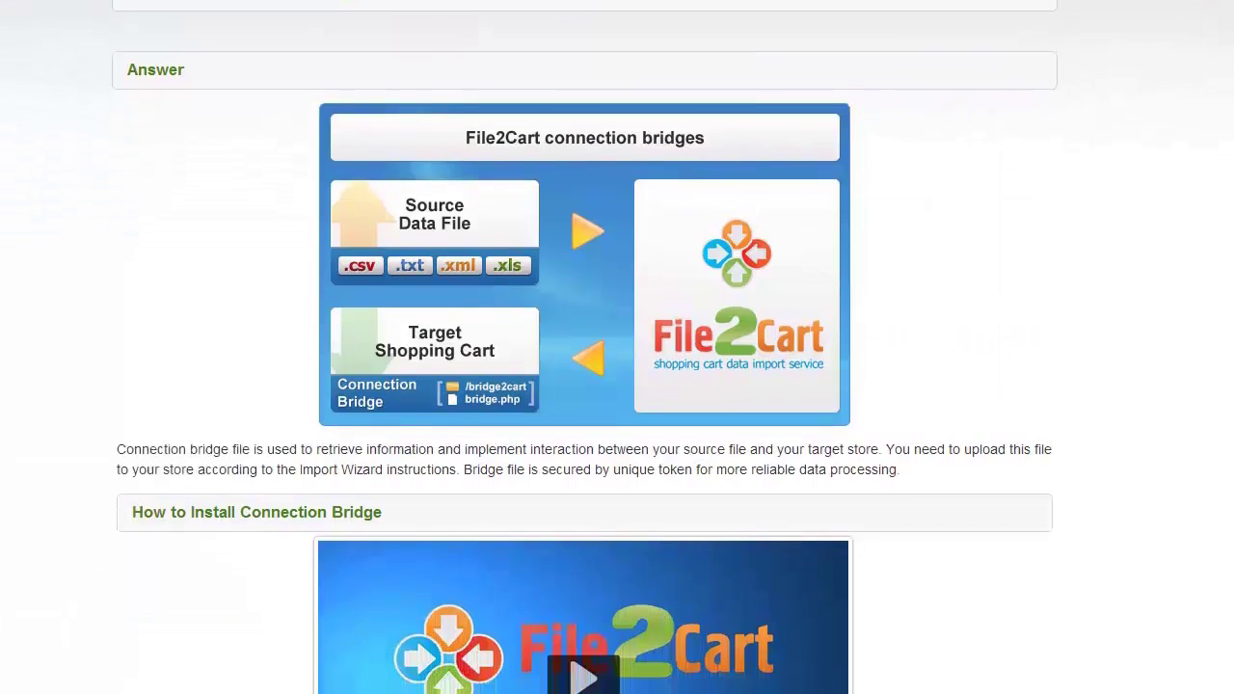
pyautogui.scroll(-2, 1105, 411)
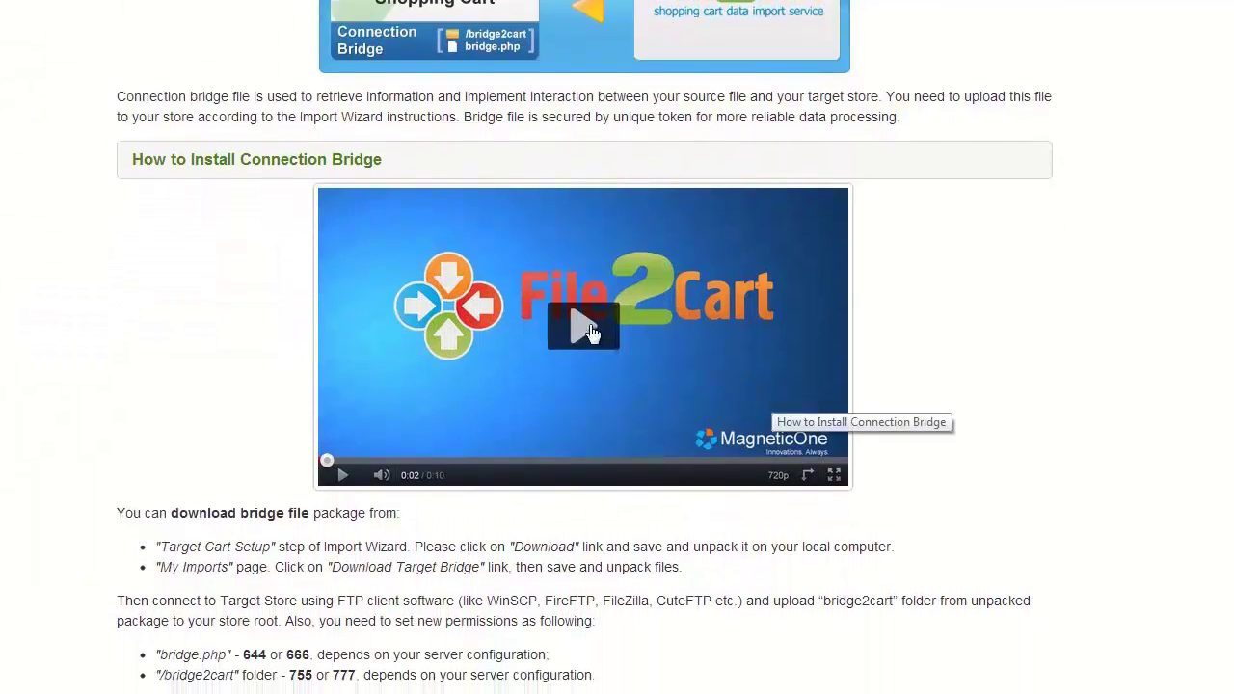
pyautogui.click(589, 323)
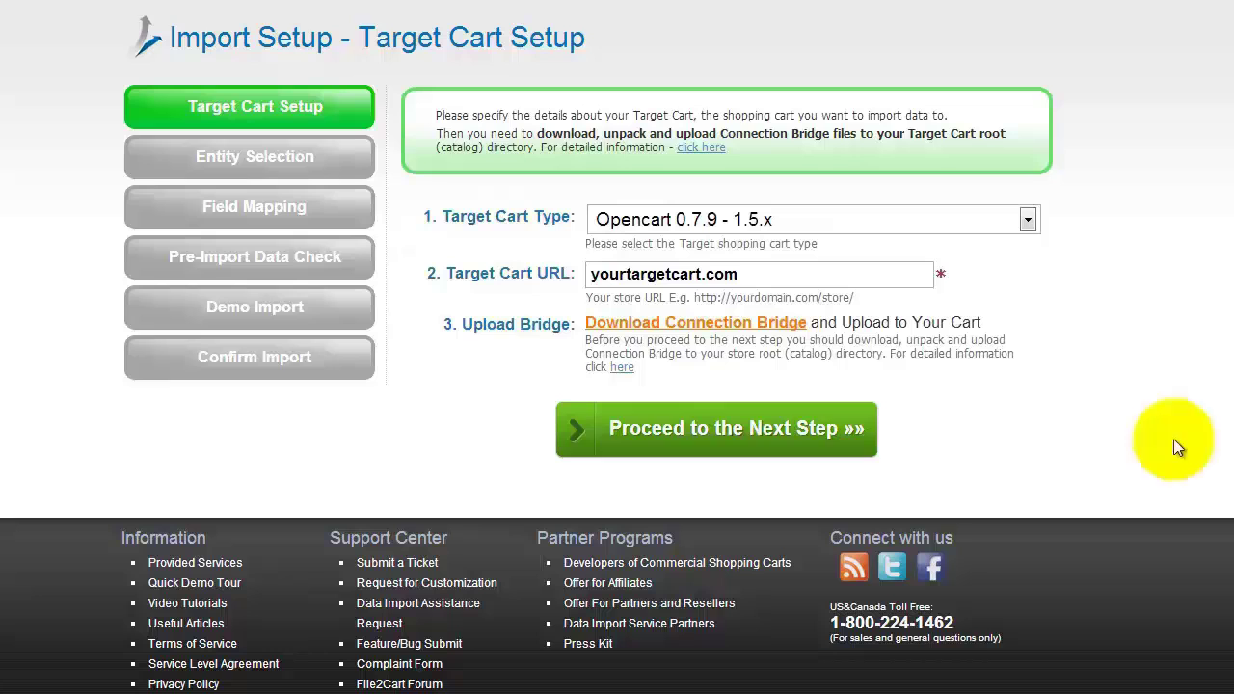
# Select Products as the entity to import and upload Products.csv as its data file
pyautogui.click(716, 431)
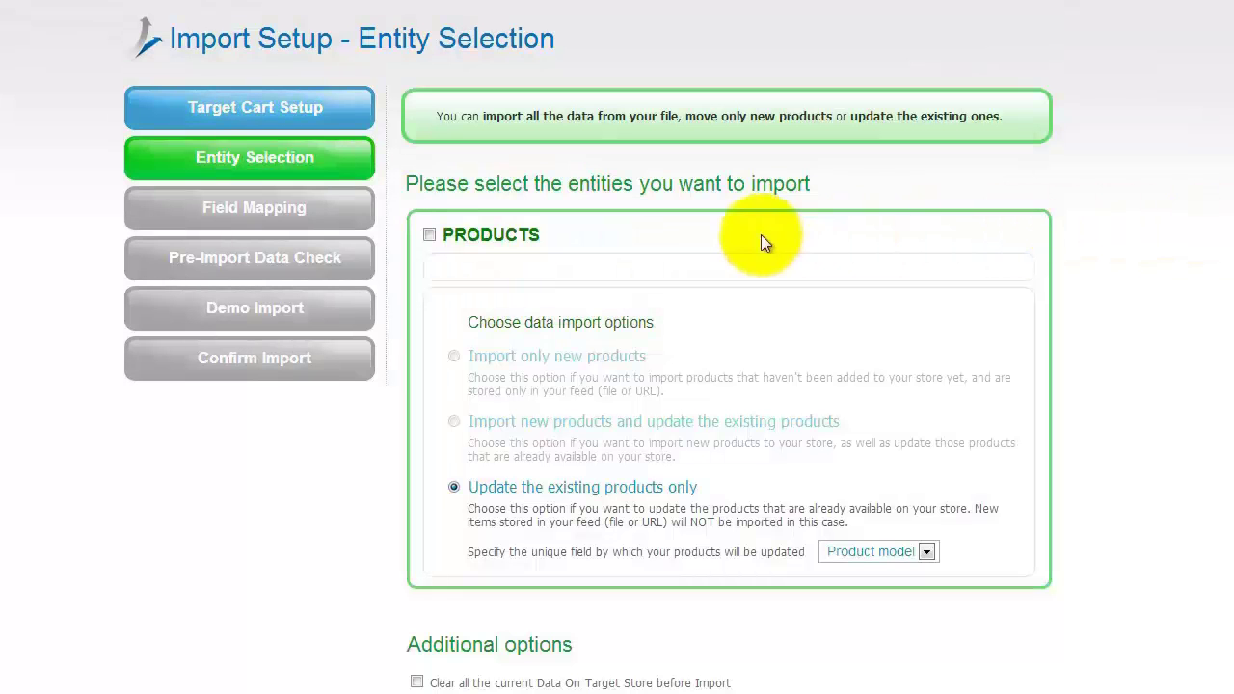
pyautogui.click(429, 237)
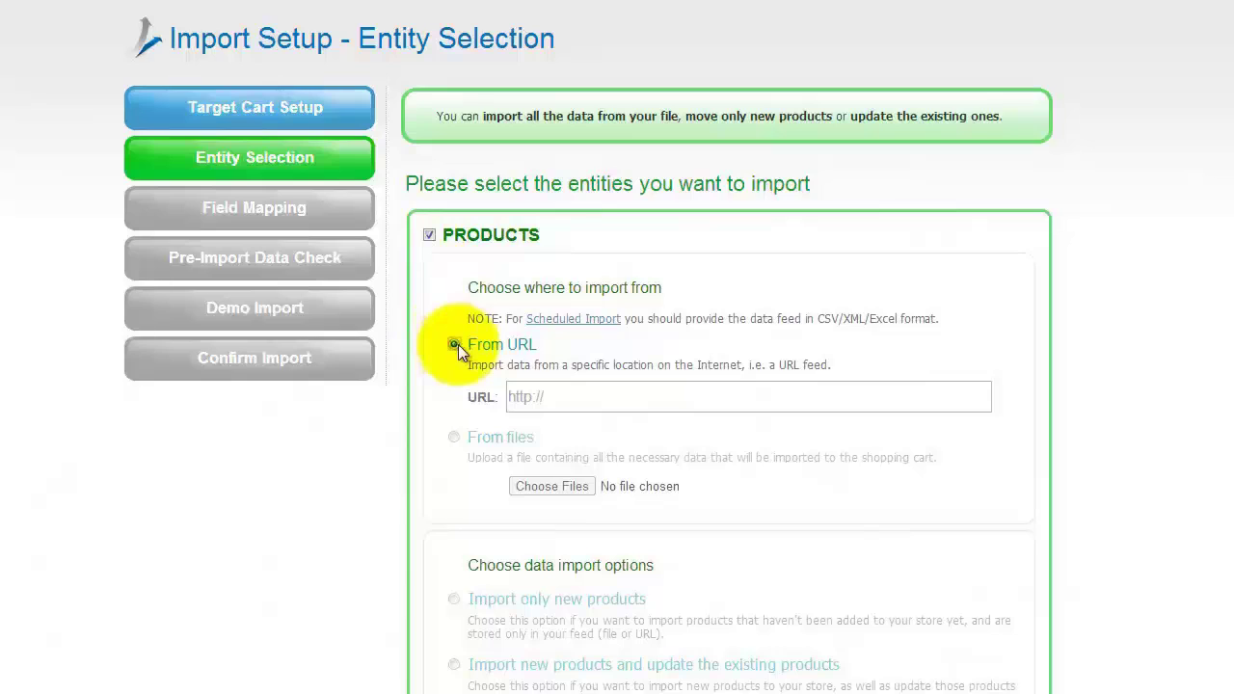
pyautogui.click(454, 438)
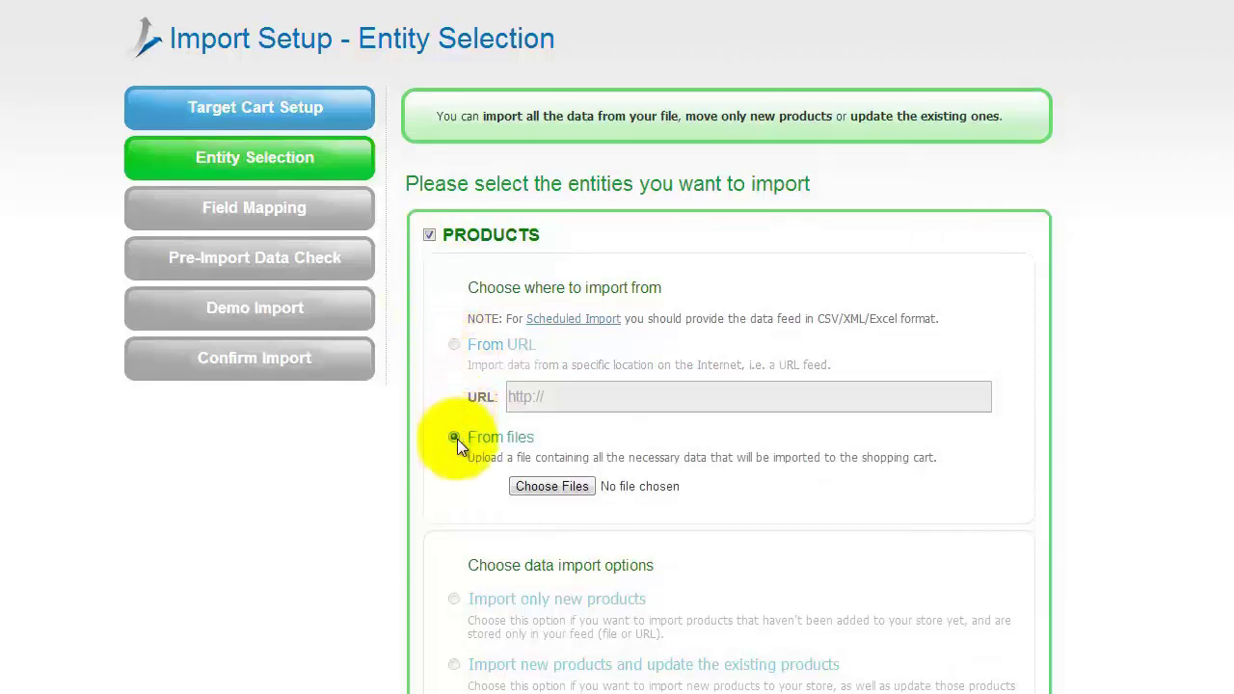
pyautogui.click(550, 487)
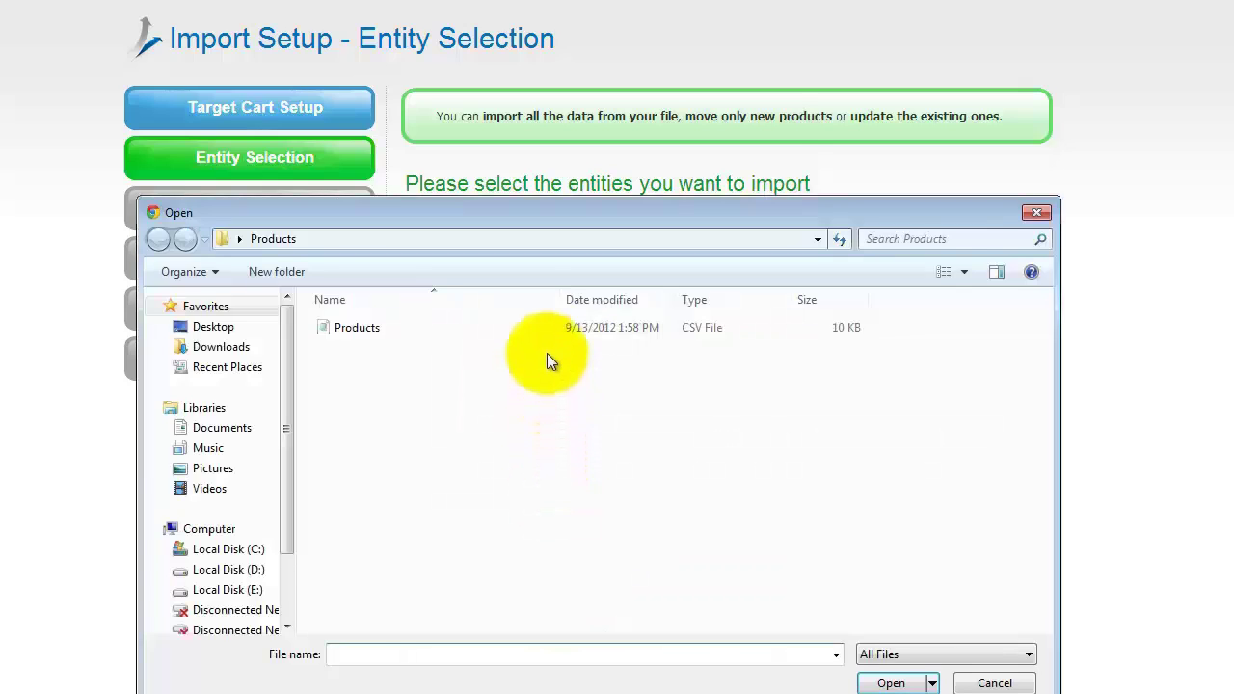
pyautogui.doubleClick(546, 331)
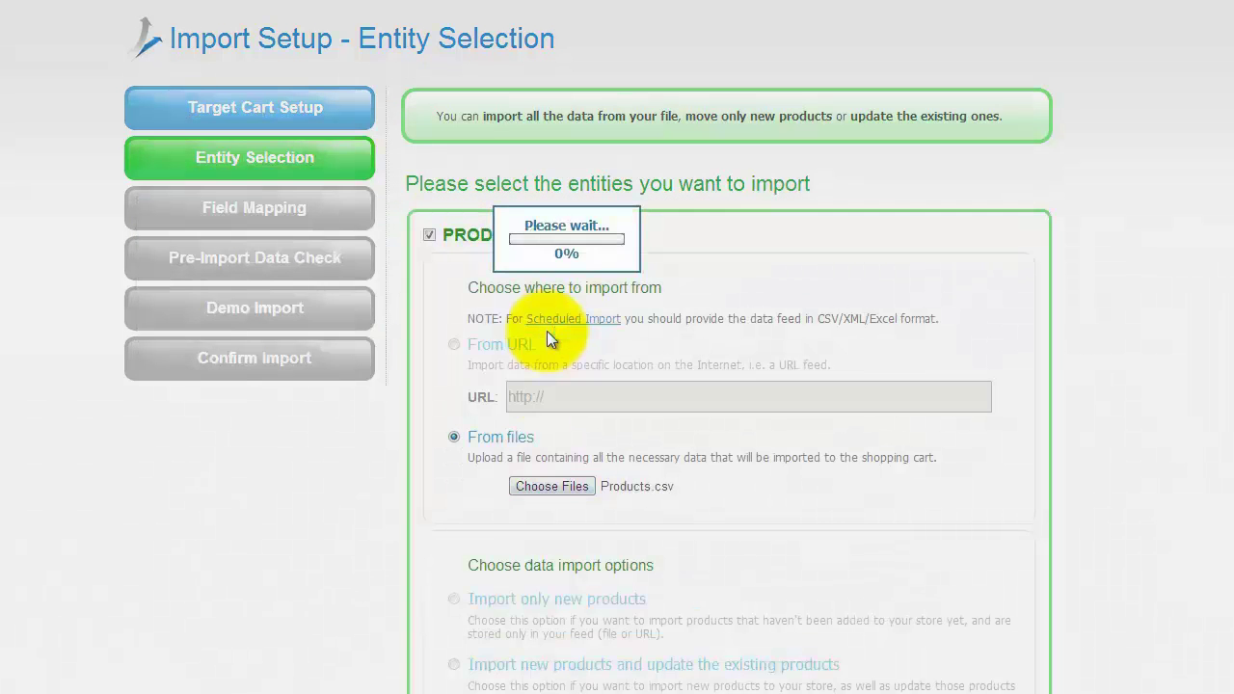
# Choose 'Import only new products', keep the store's current data, and continue to field mapping
pyautogui.scroll(-2, 546, 331)
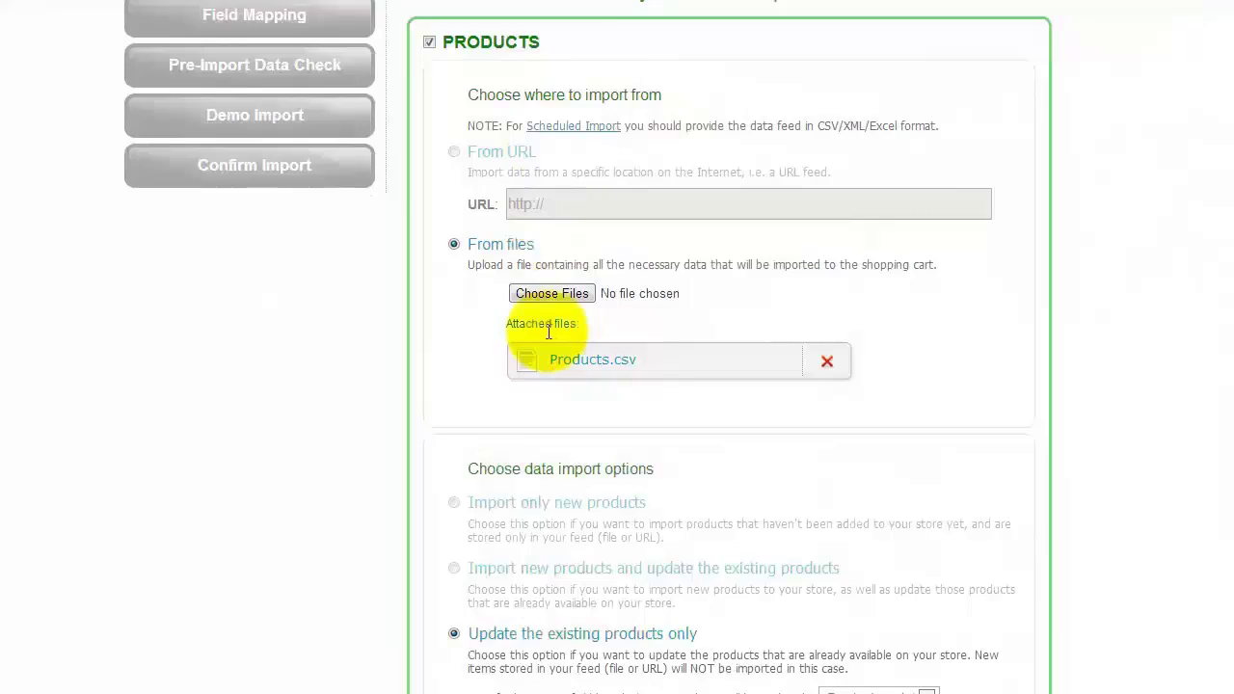
pyautogui.scroll(-3, 549, 331)
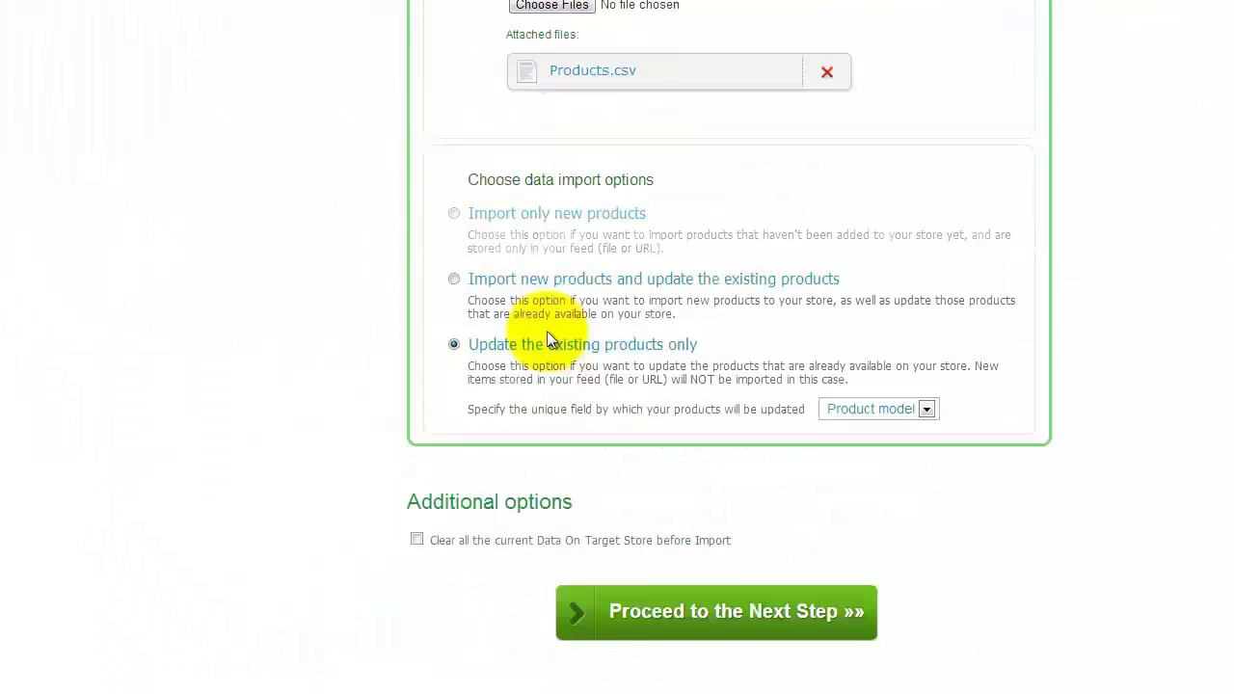
pyautogui.click(454, 214)
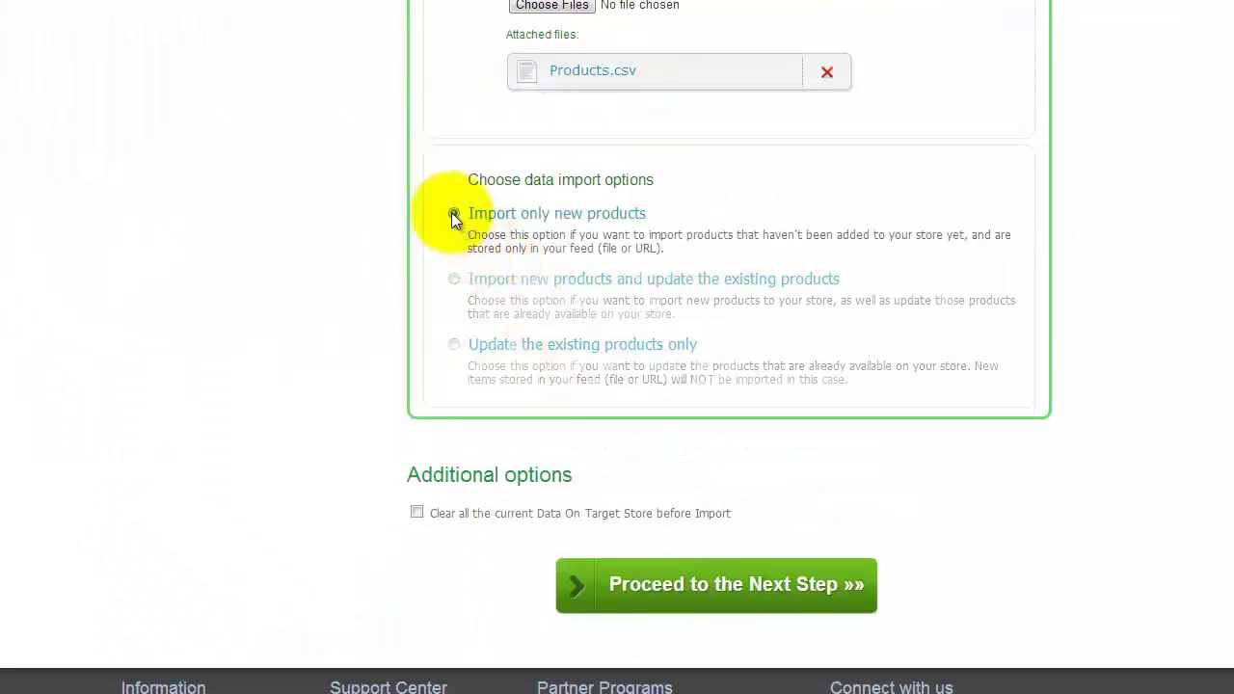
pyautogui.click(454, 280)
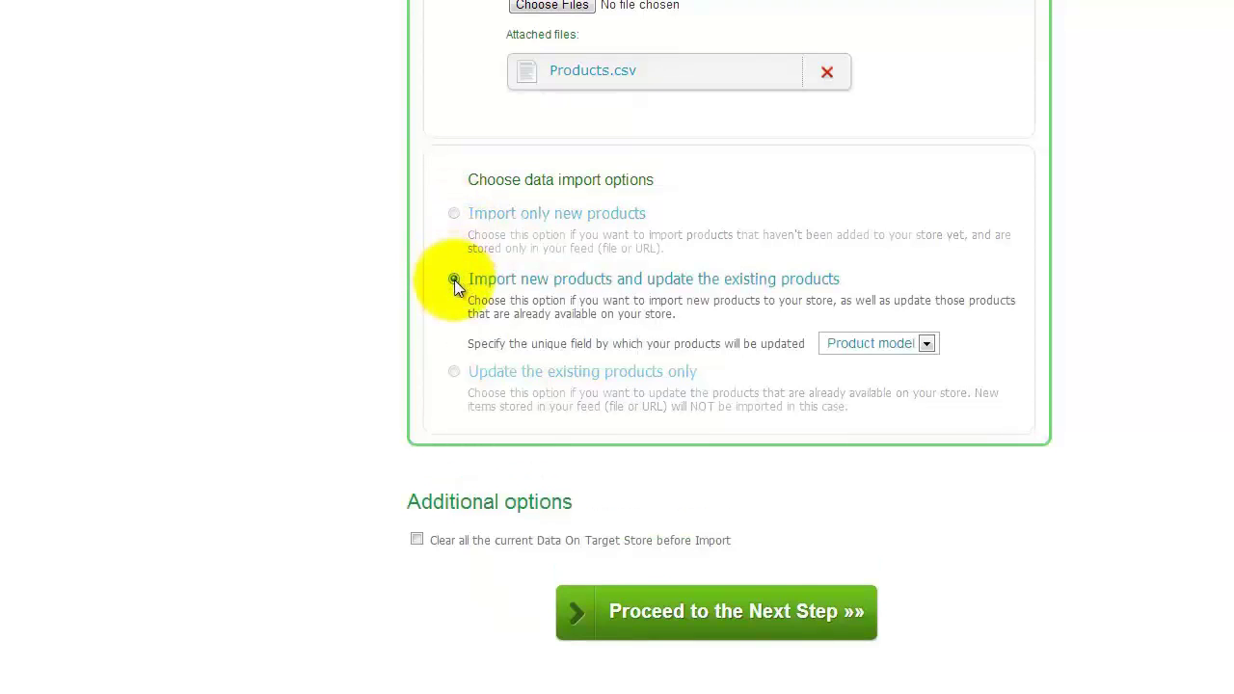
pyautogui.click(454, 370)
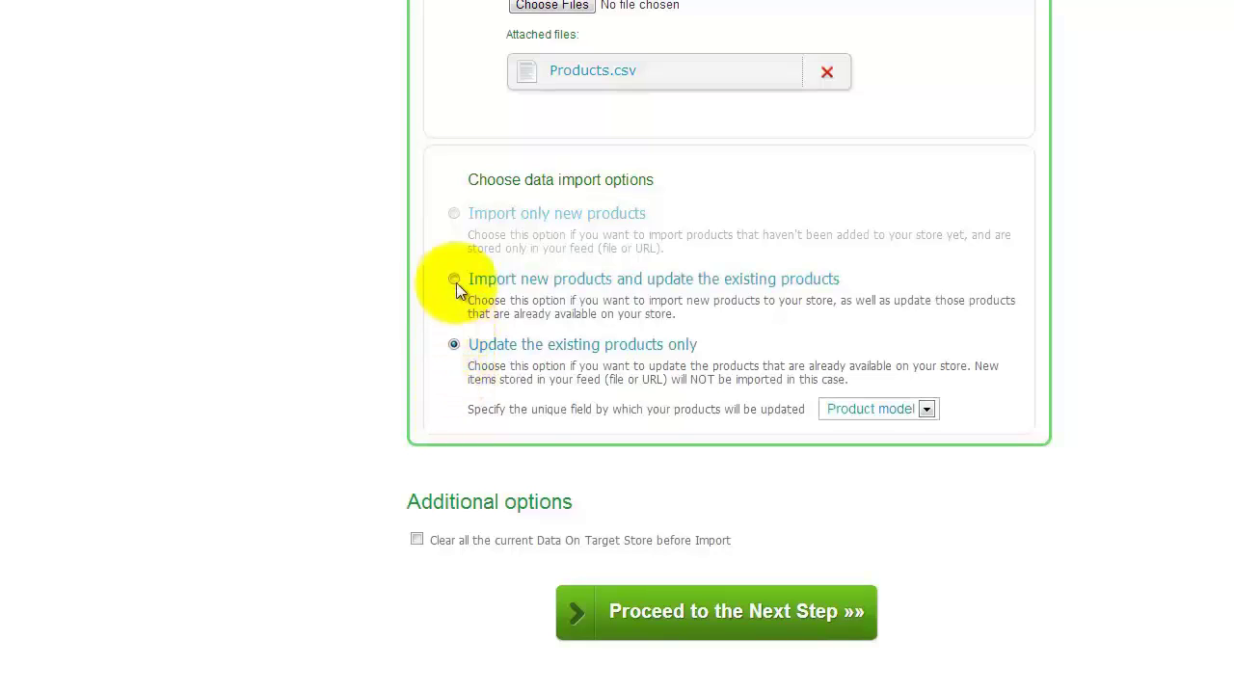
pyautogui.click(454, 214)
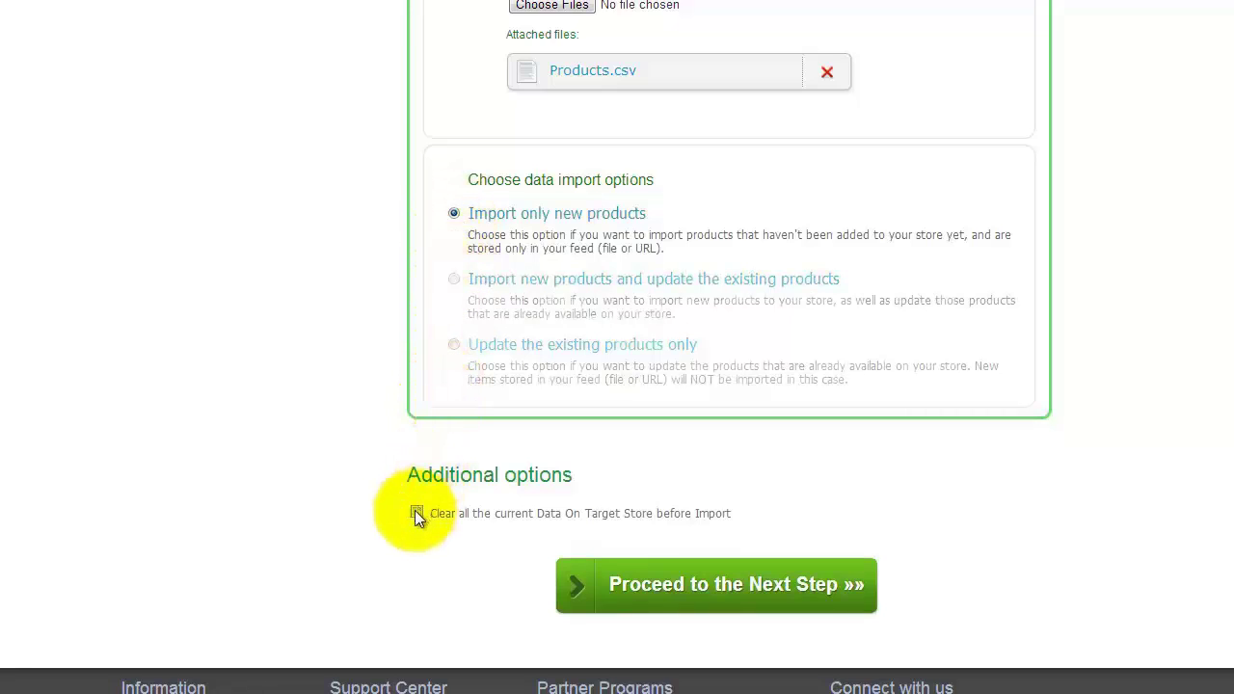
pyautogui.click(416, 512)
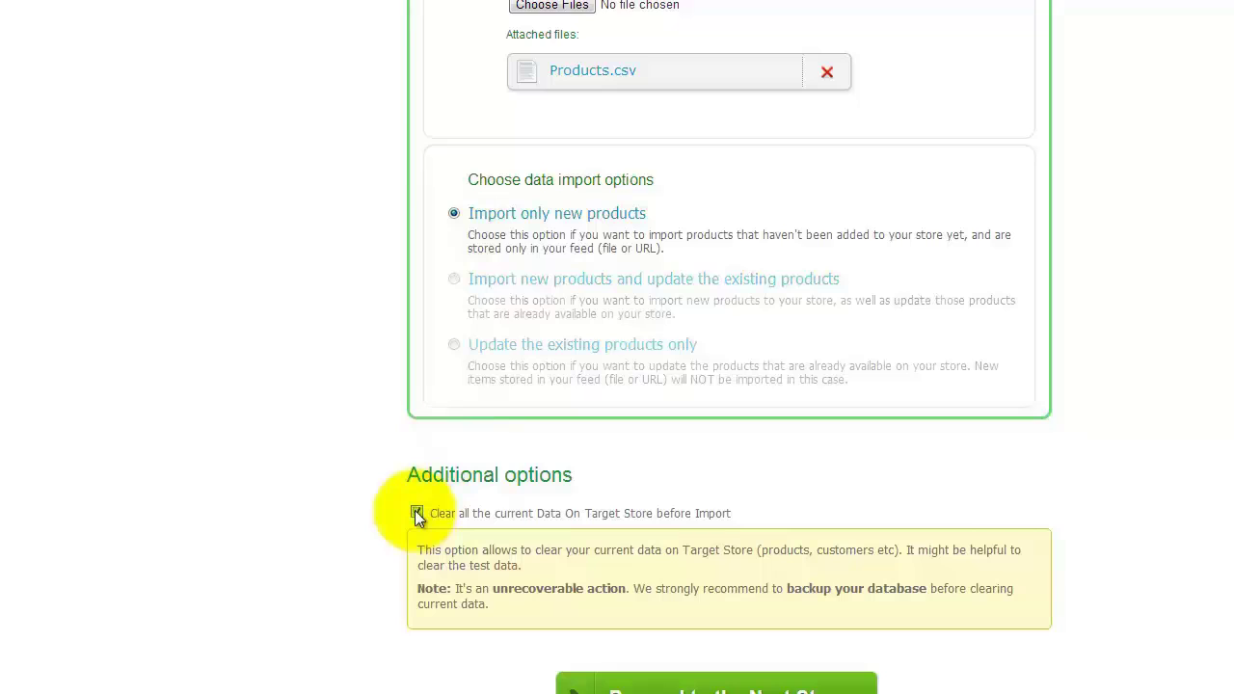
pyautogui.click(417, 512)
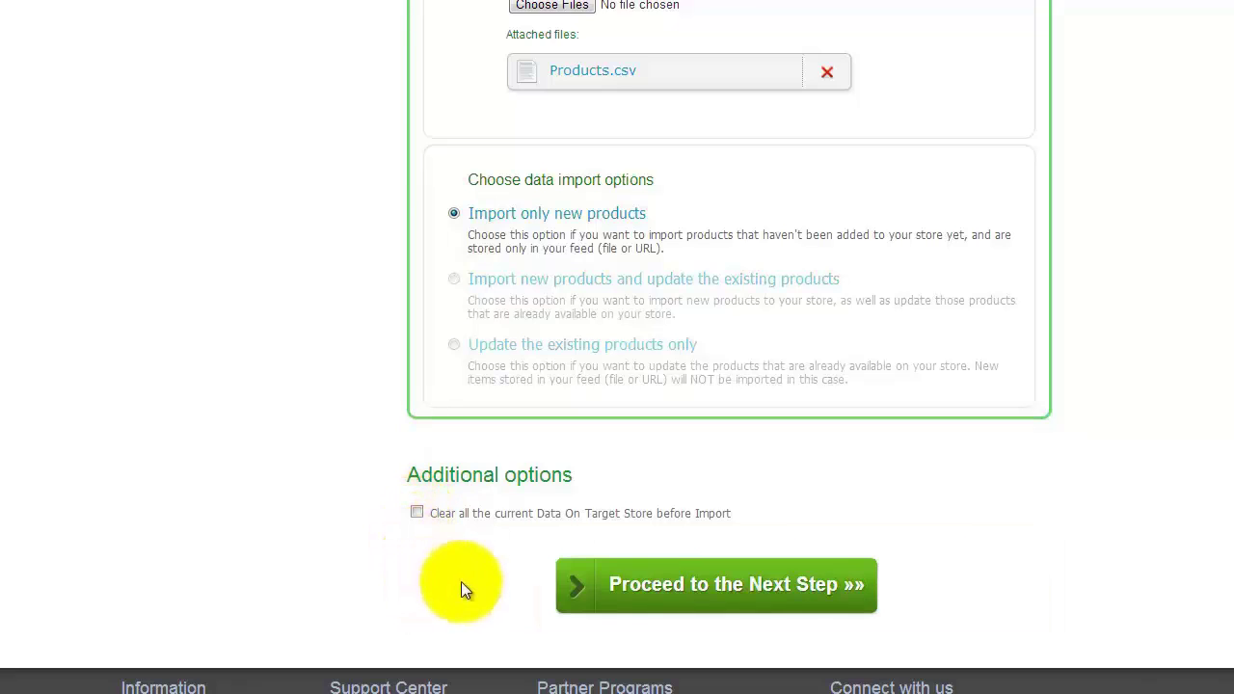
pyautogui.click(700, 586)
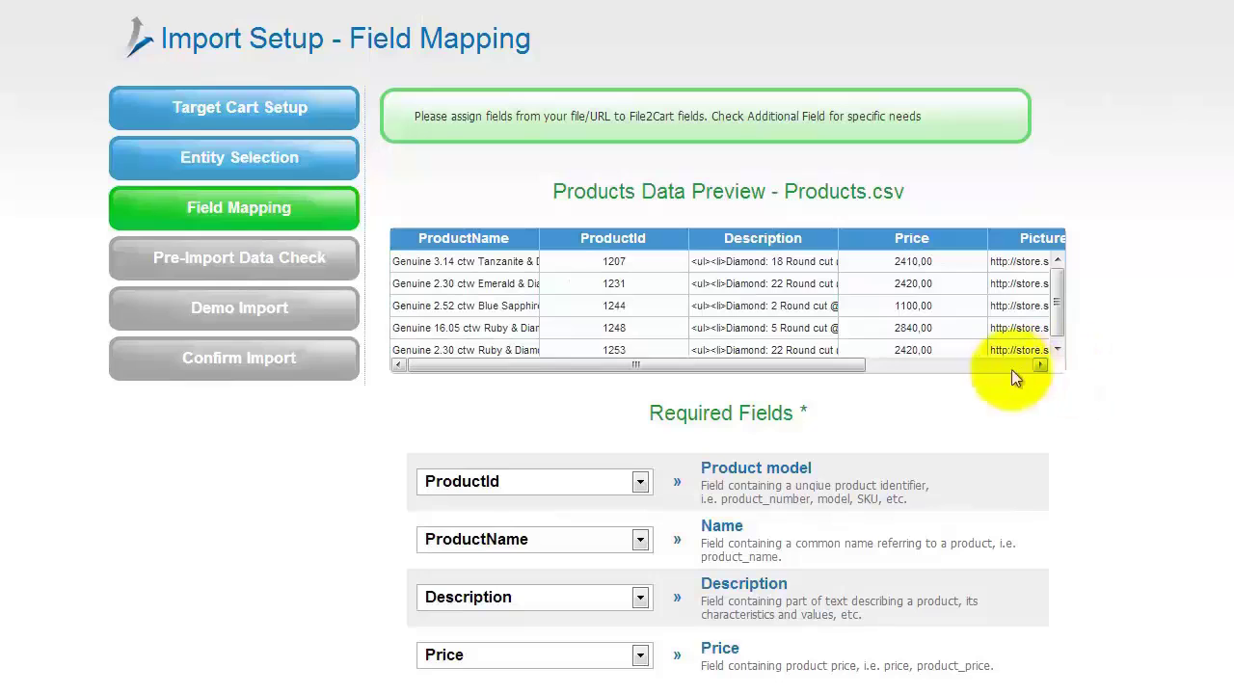
pyautogui.moveTo(805, 363); pyautogui.dragTo(975, 364)
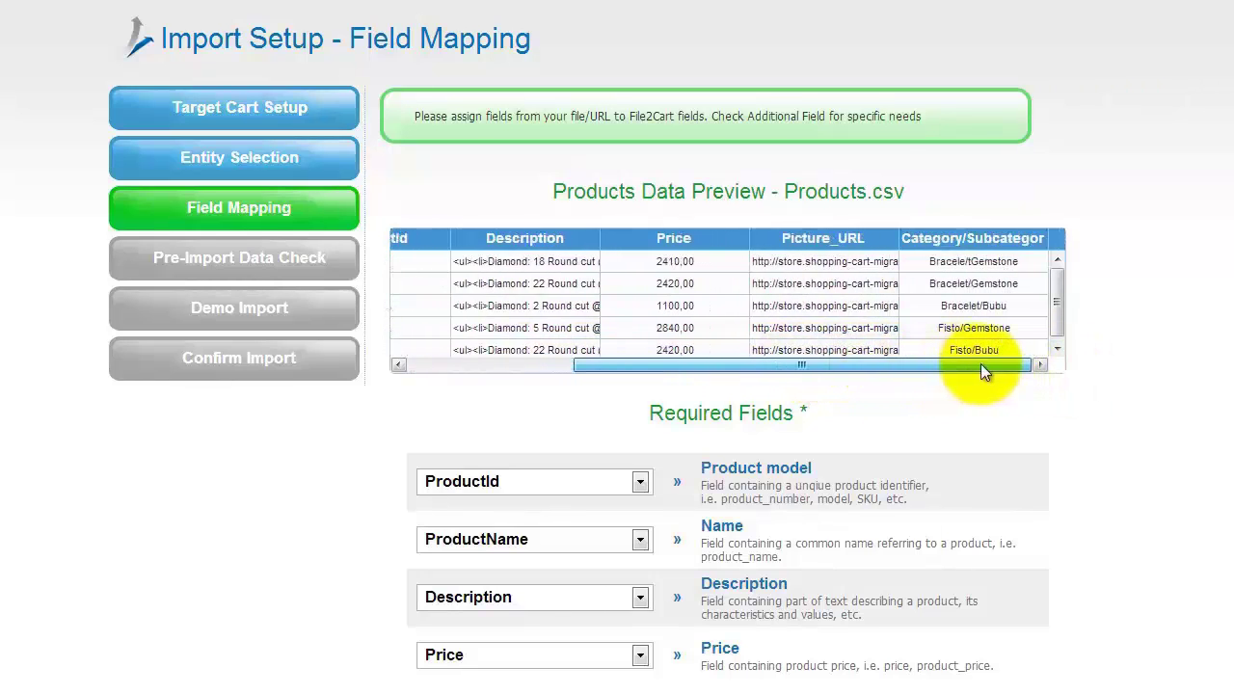
pyautogui.moveTo(981, 363); pyautogui.dragTo(797, 364)
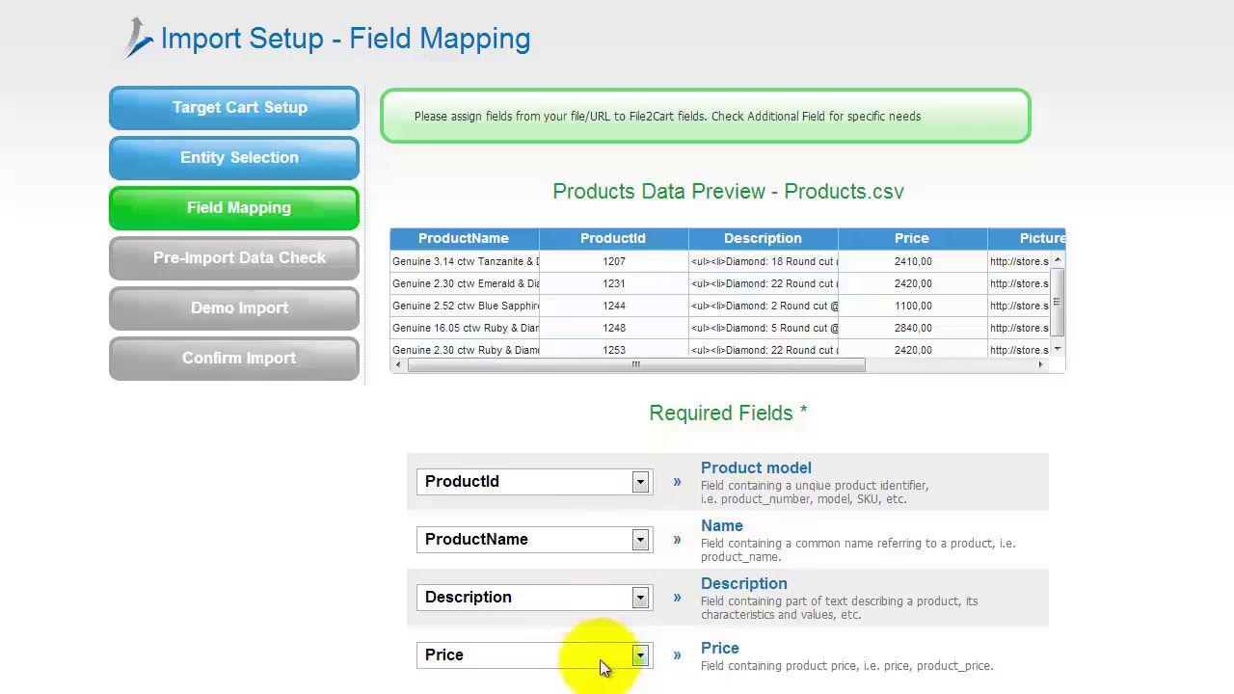
pyautogui.scroll(-4, 600, 667)
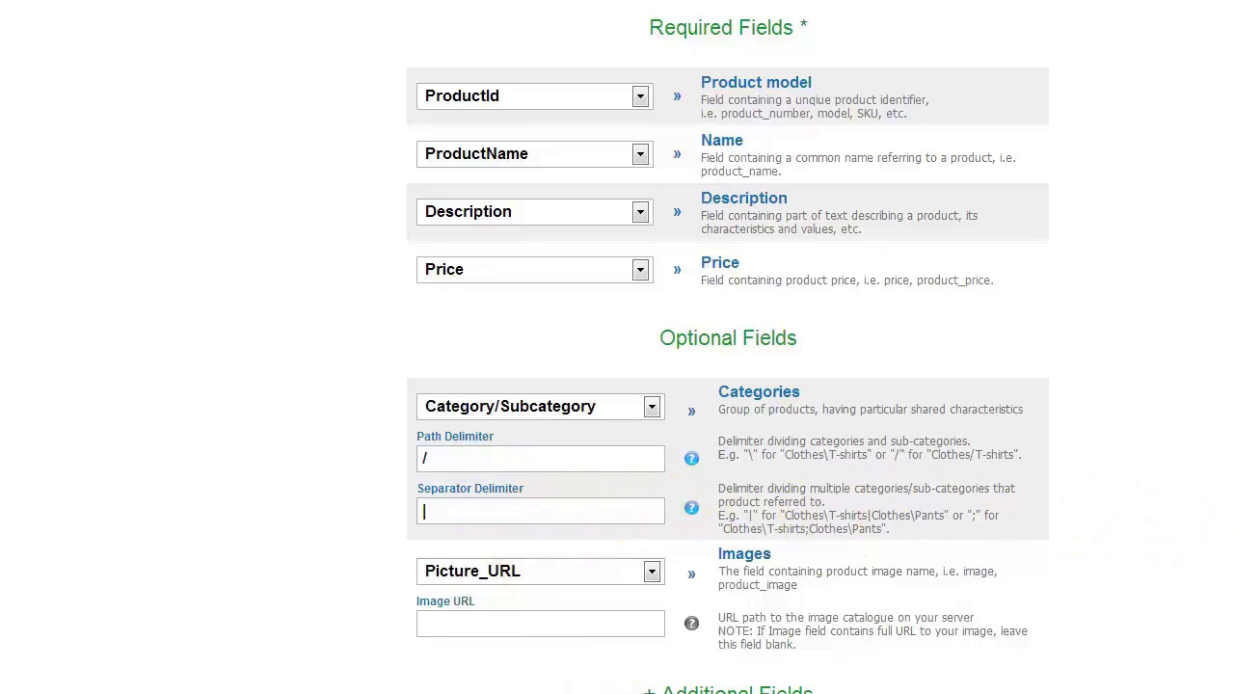
# Review the additional fields and accept the Products.csv field mapping to reach the pre-import check
pyautogui.click(737, 689)
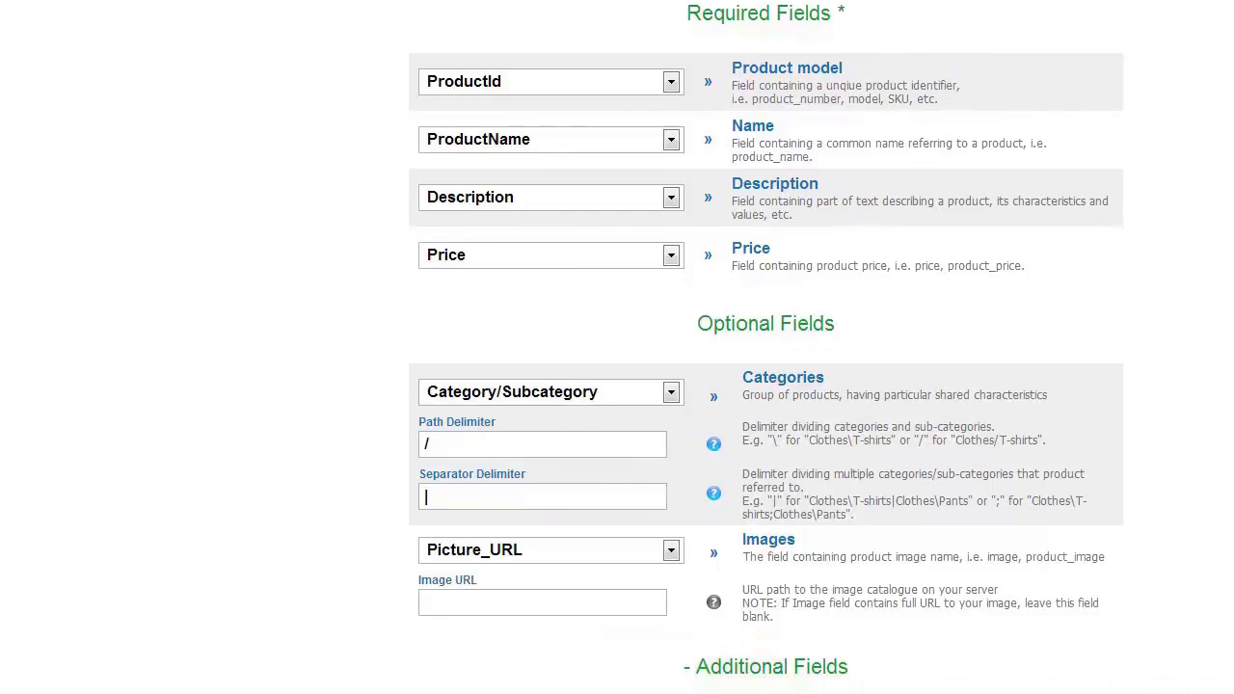
pyautogui.scroll(-3, 766, 386)
pyautogui.scroll(-5, 767, 386)
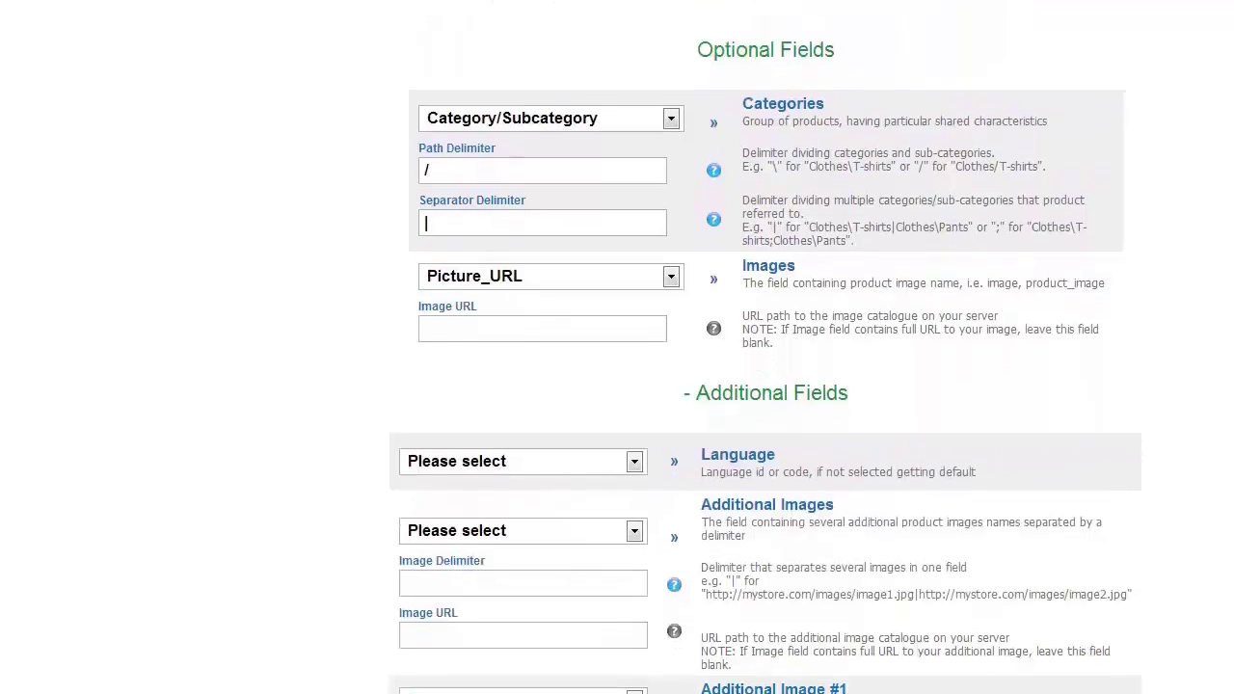
pyautogui.scroll(-5, 766, 386)
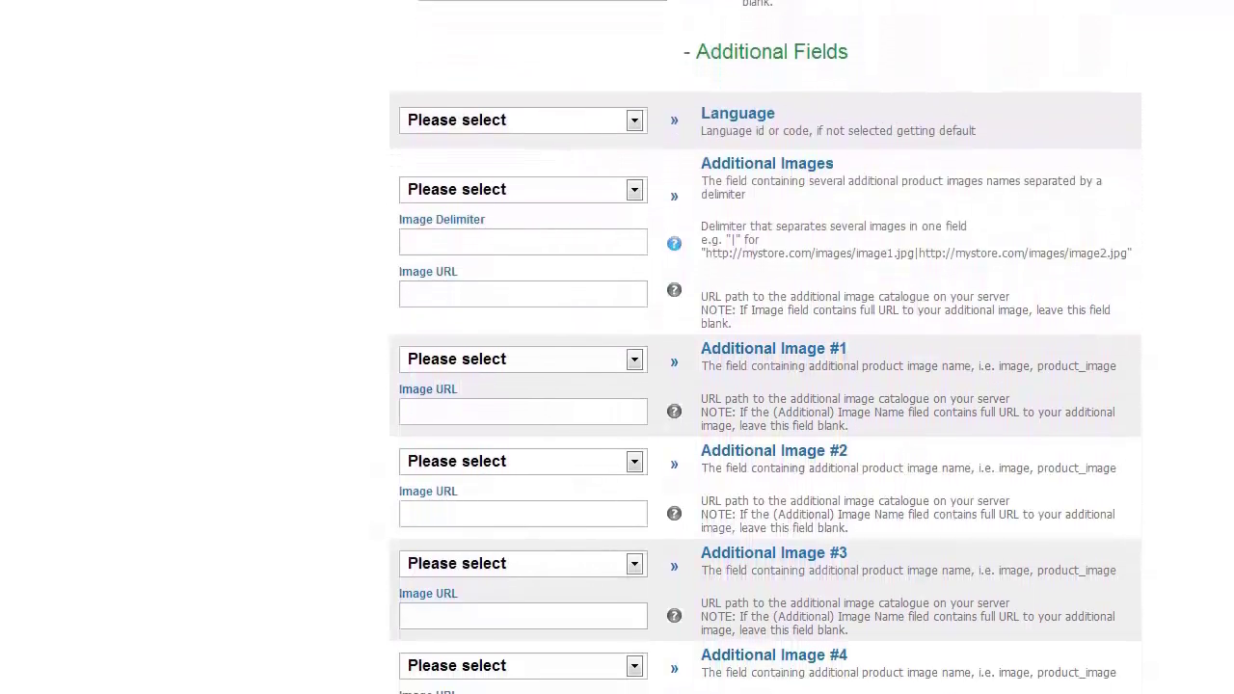
pyautogui.scroll(-5, 767, 386)
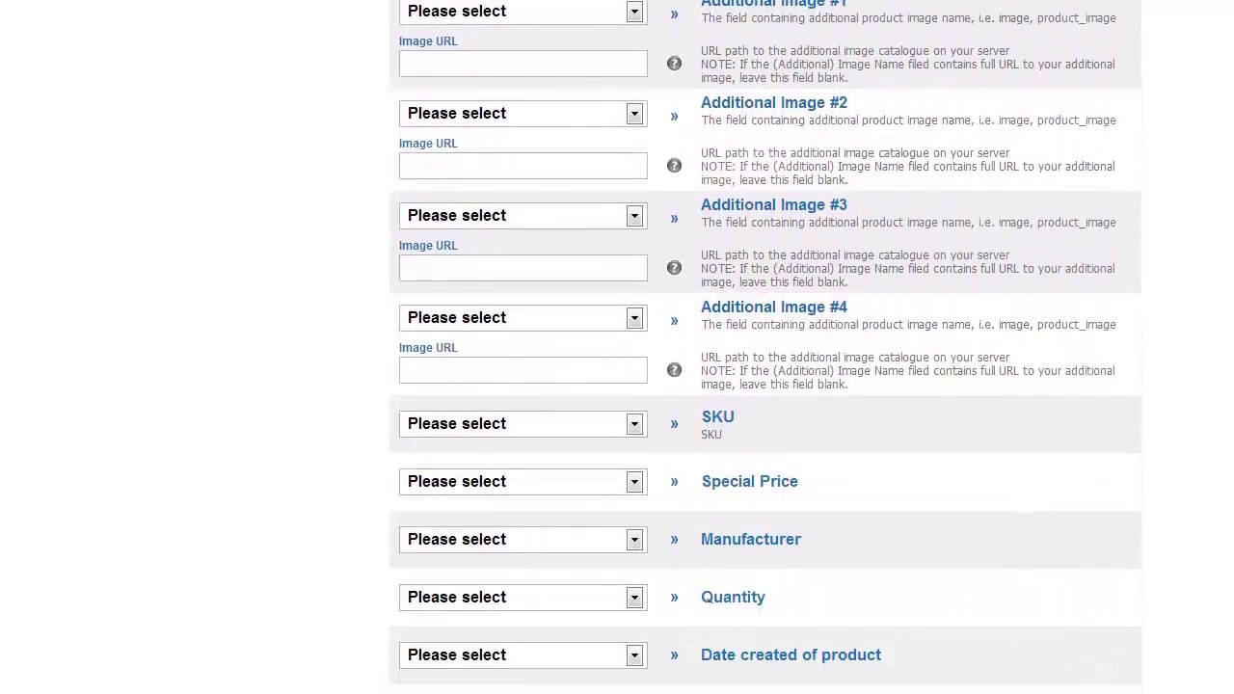
pyautogui.scroll(-3, 766, 386)
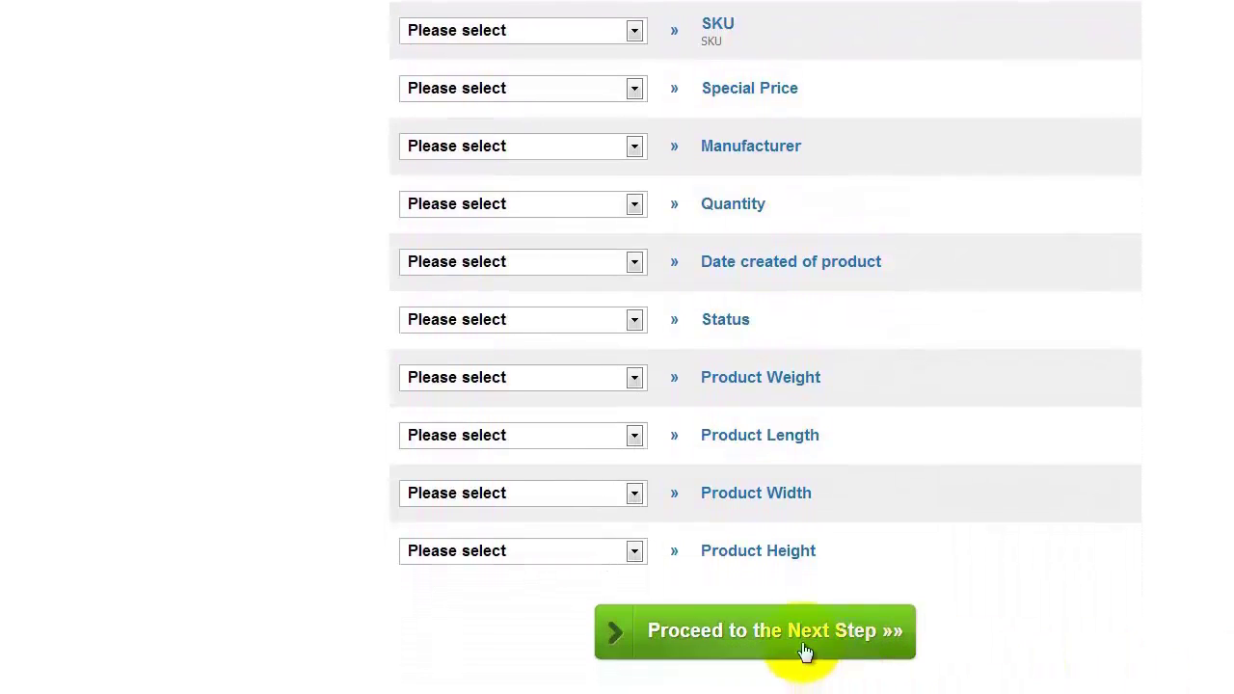
pyautogui.click(782, 641)
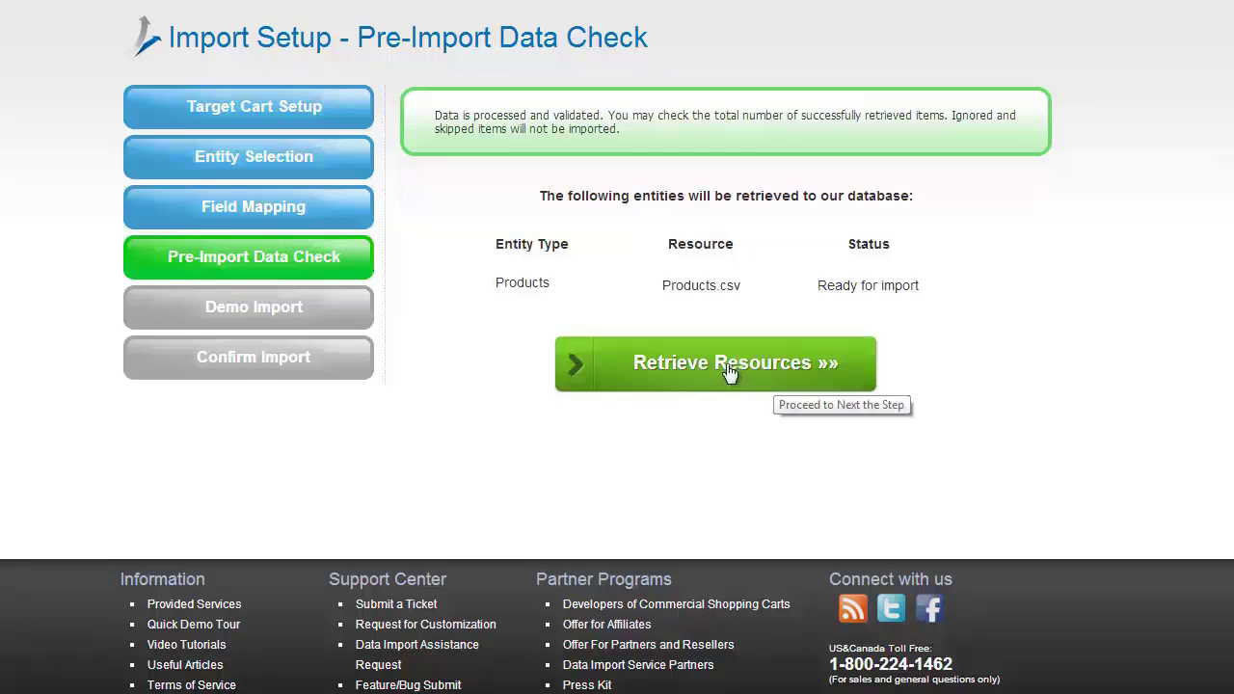
# Retrieve the 93 categories and 100 products, then continue to the demo import
pyautogui.click(728, 371)
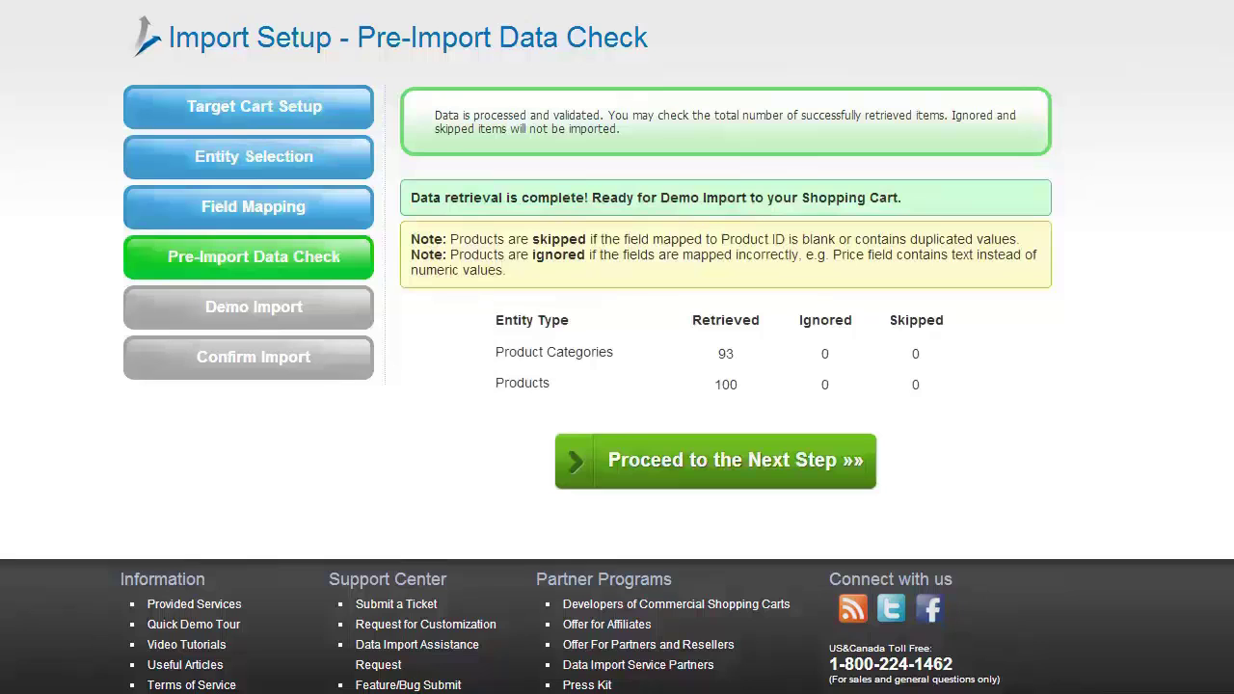
pyautogui.click(715, 463)
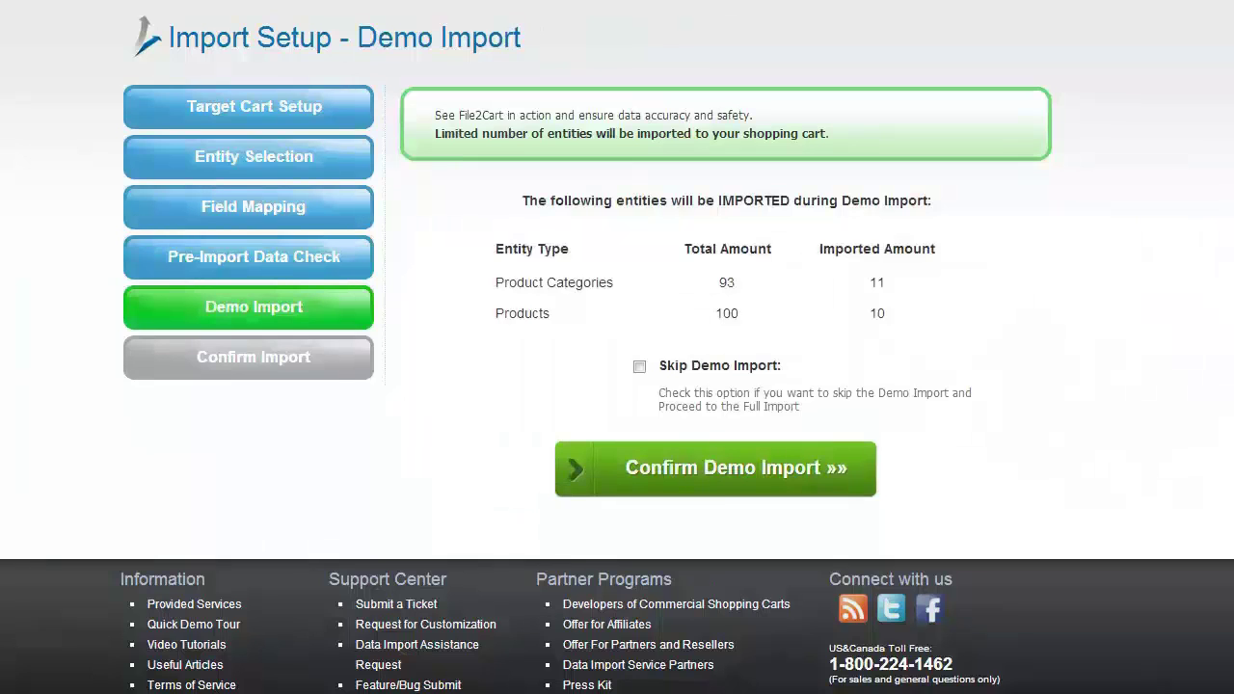
# Leave 'Skip Demo Import' unchecked and confirm the demo import of 11 categories and 10 products
pyautogui.click(639, 367)
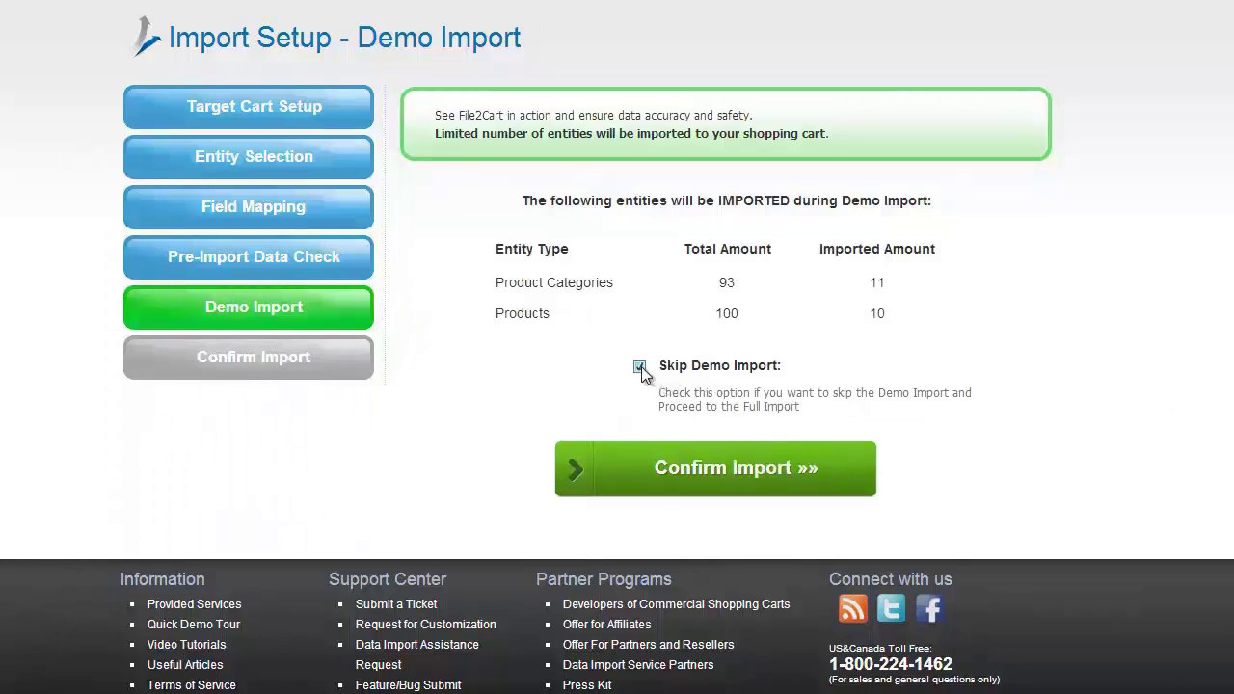
pyautogui.click(640, 367)
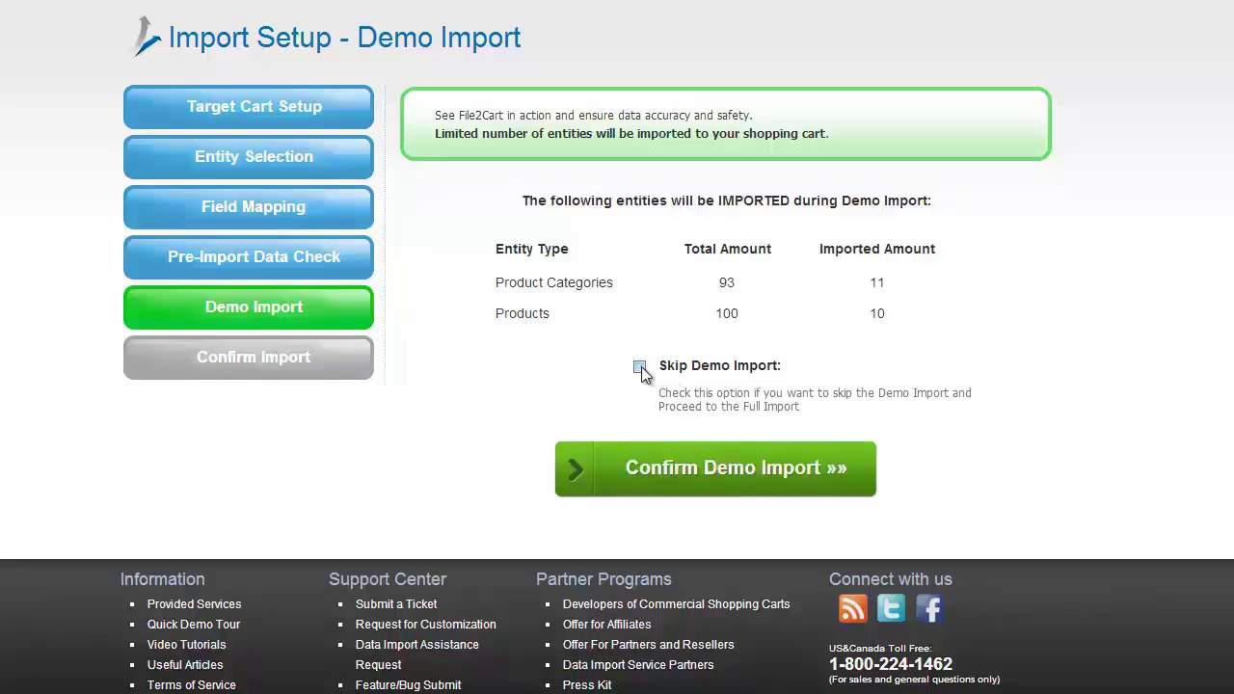
pyautogui.click(718, 473)
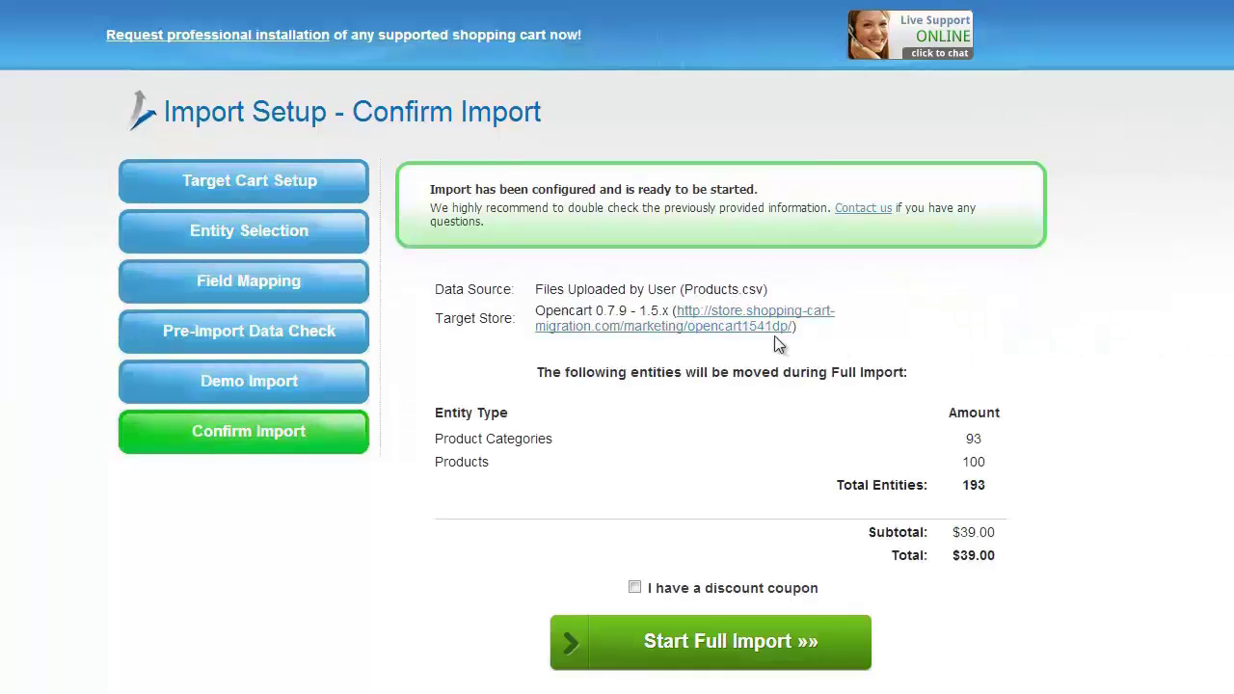
pyautogui.click(738, 326)
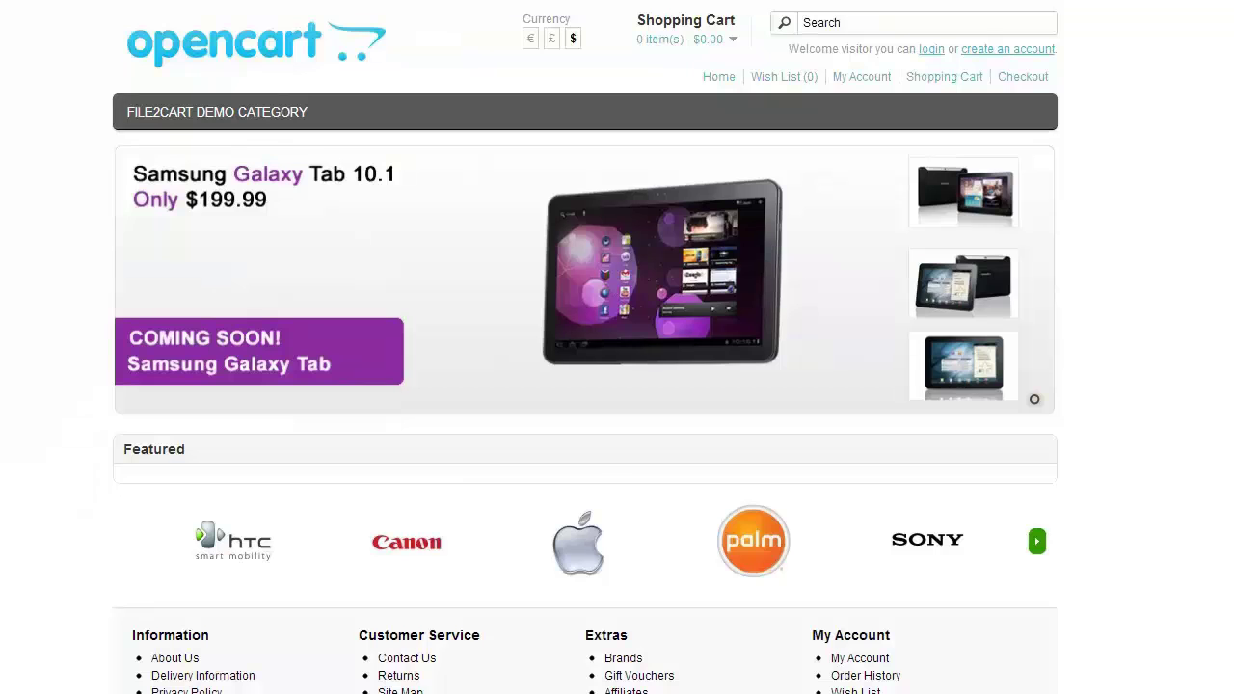
pyautogui.moveTo(303, 110)
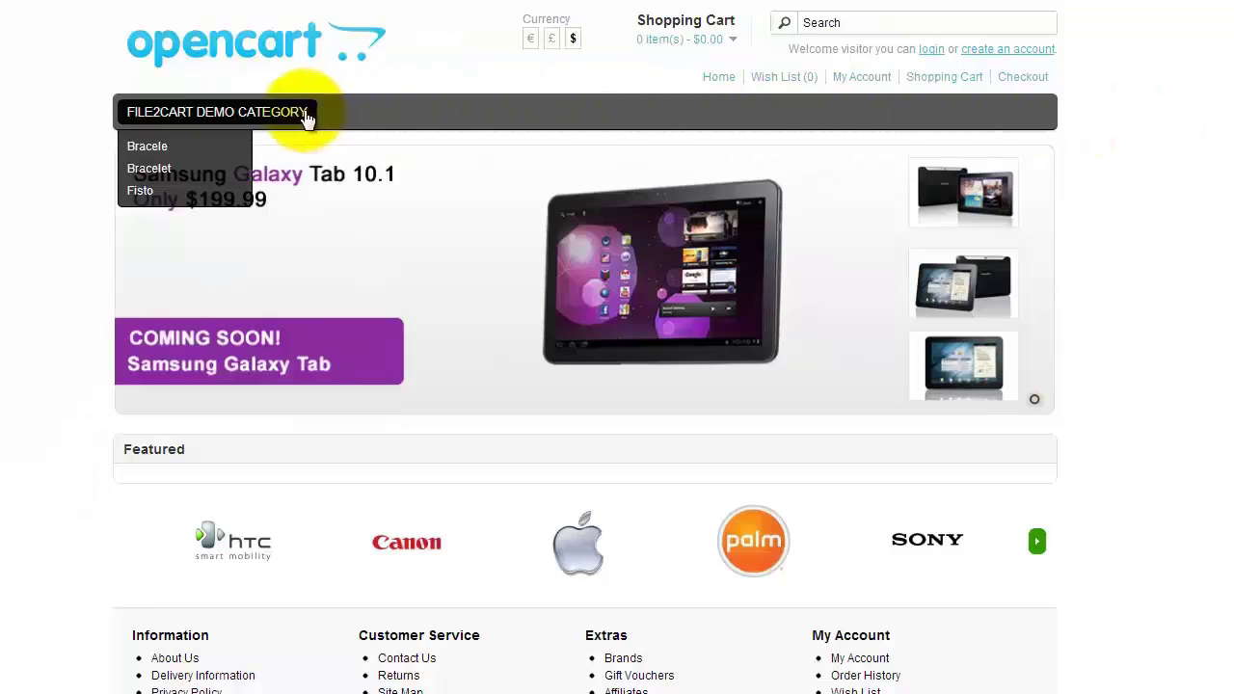
pyautogui.click(211, 114)
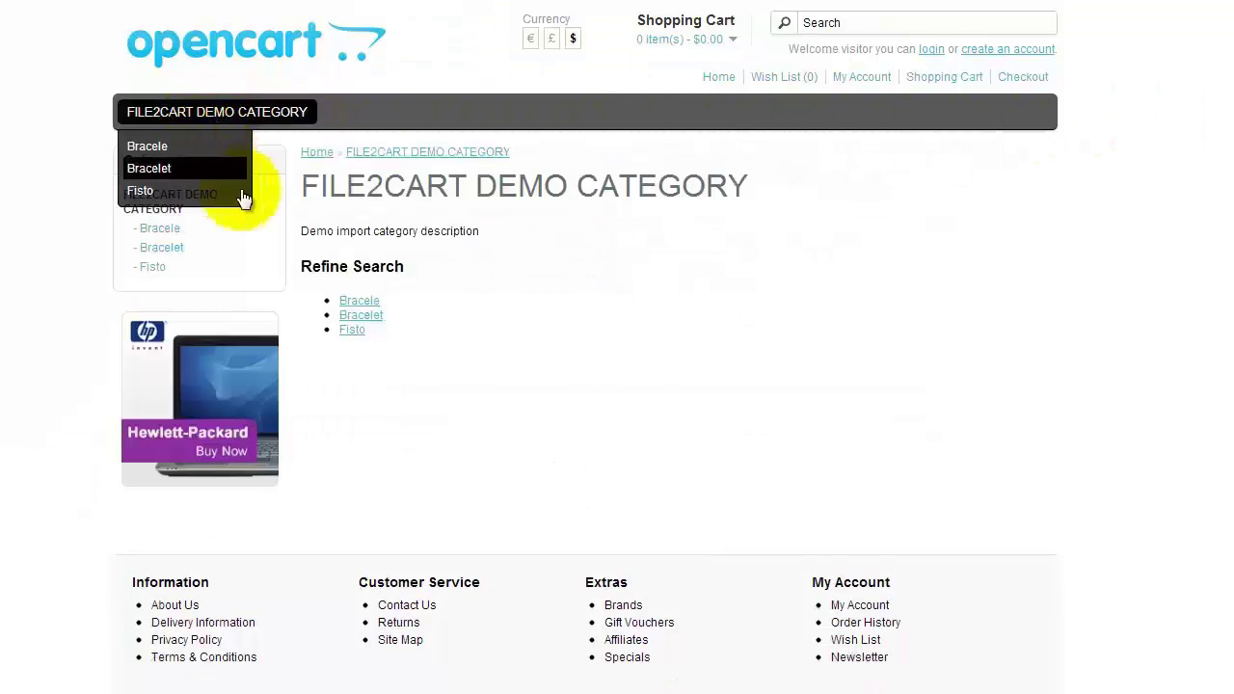
pyautogui.click(359, 301)
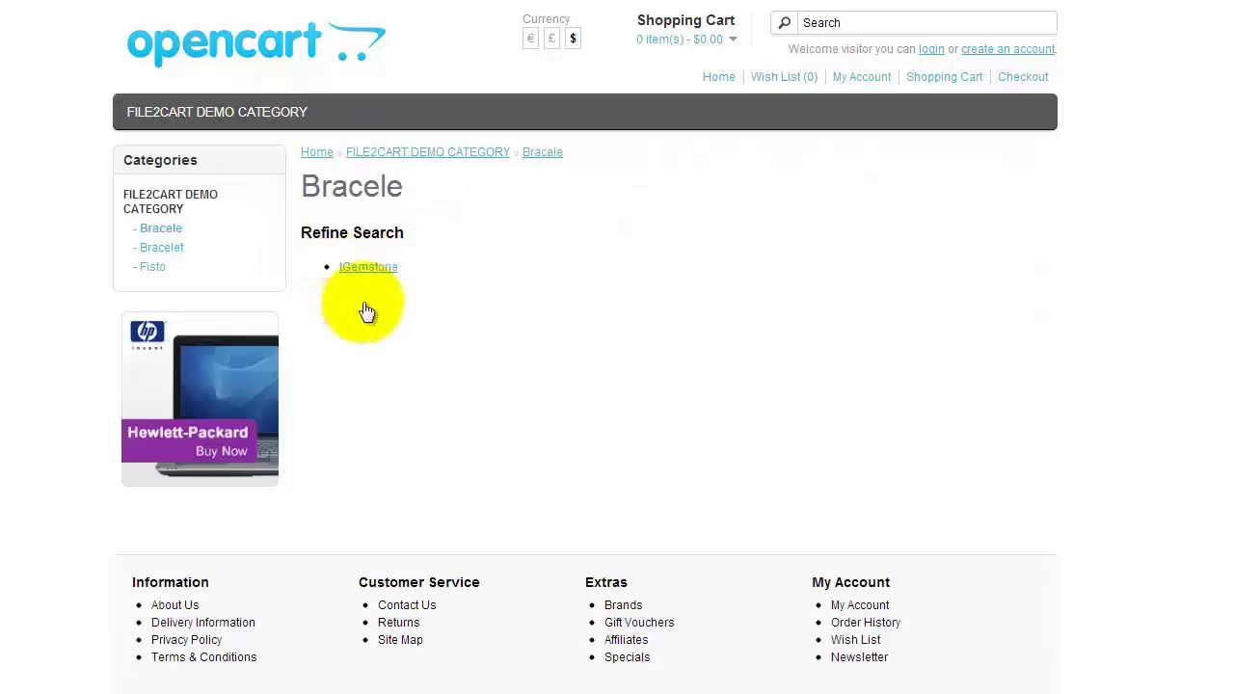
pyautogui.click(367, 267)
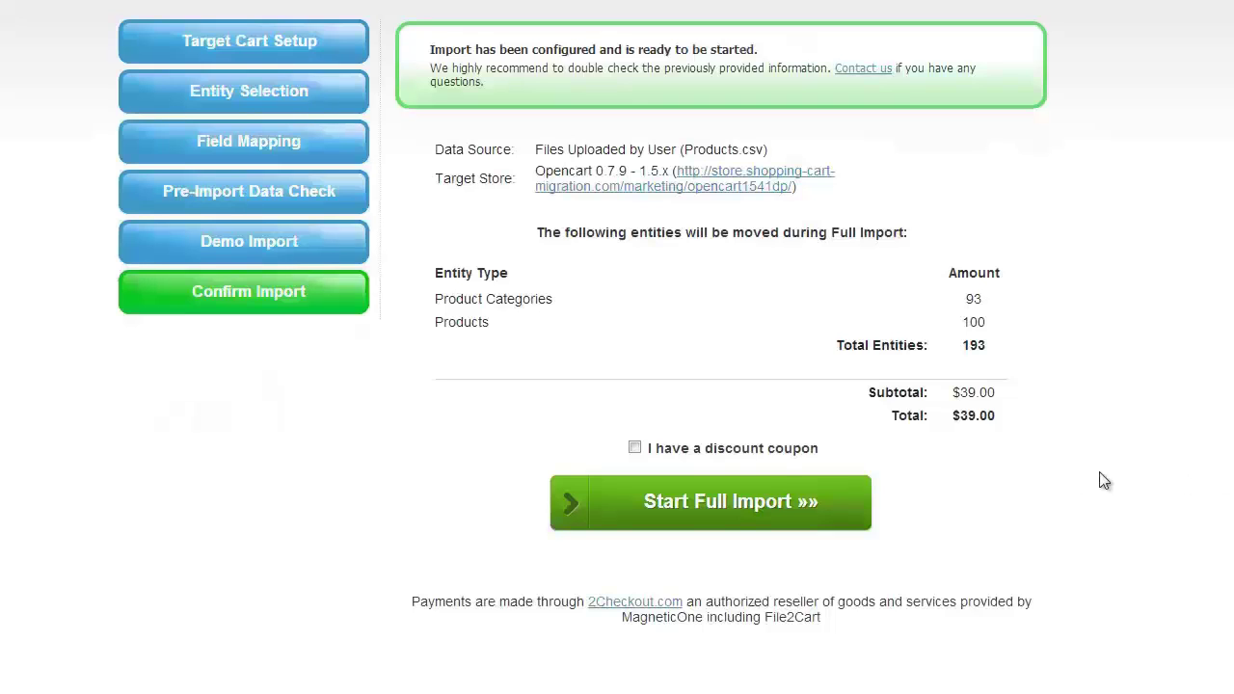
# Run the full import of 193 entities without a discount coupon, then open the target storefront
pyautogui.click(635, 449)
pyautogui.click(695, 501)
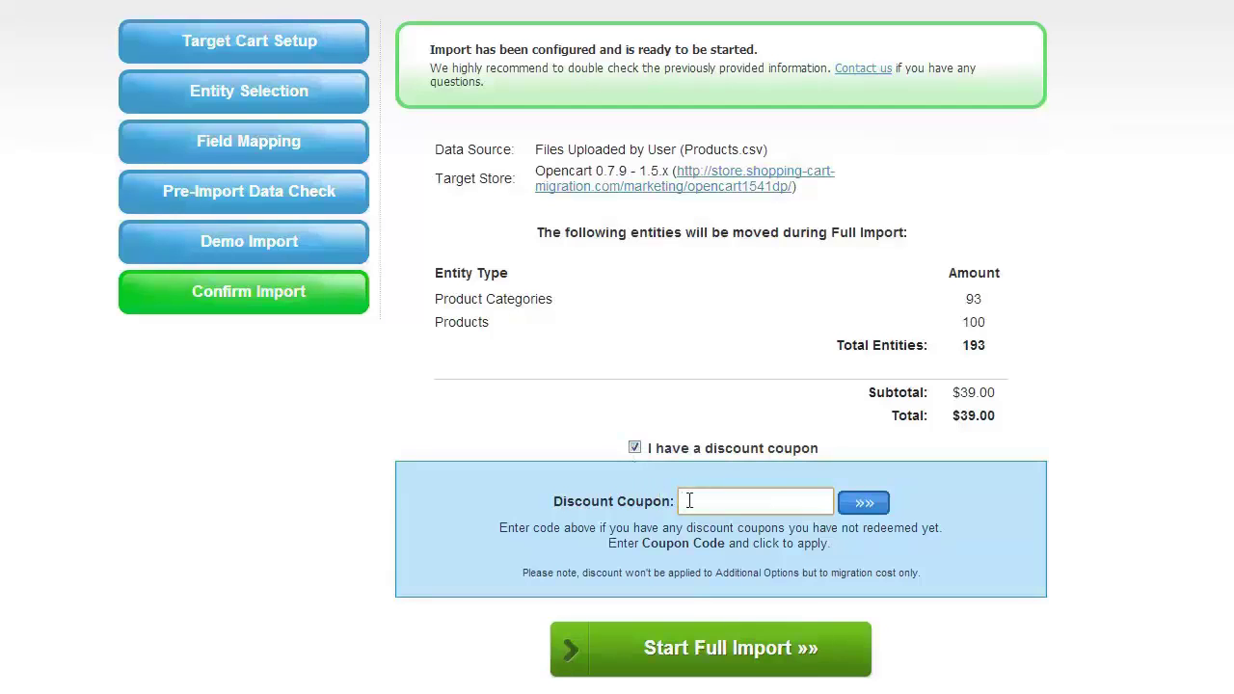
pyautogui.click(634, 449)
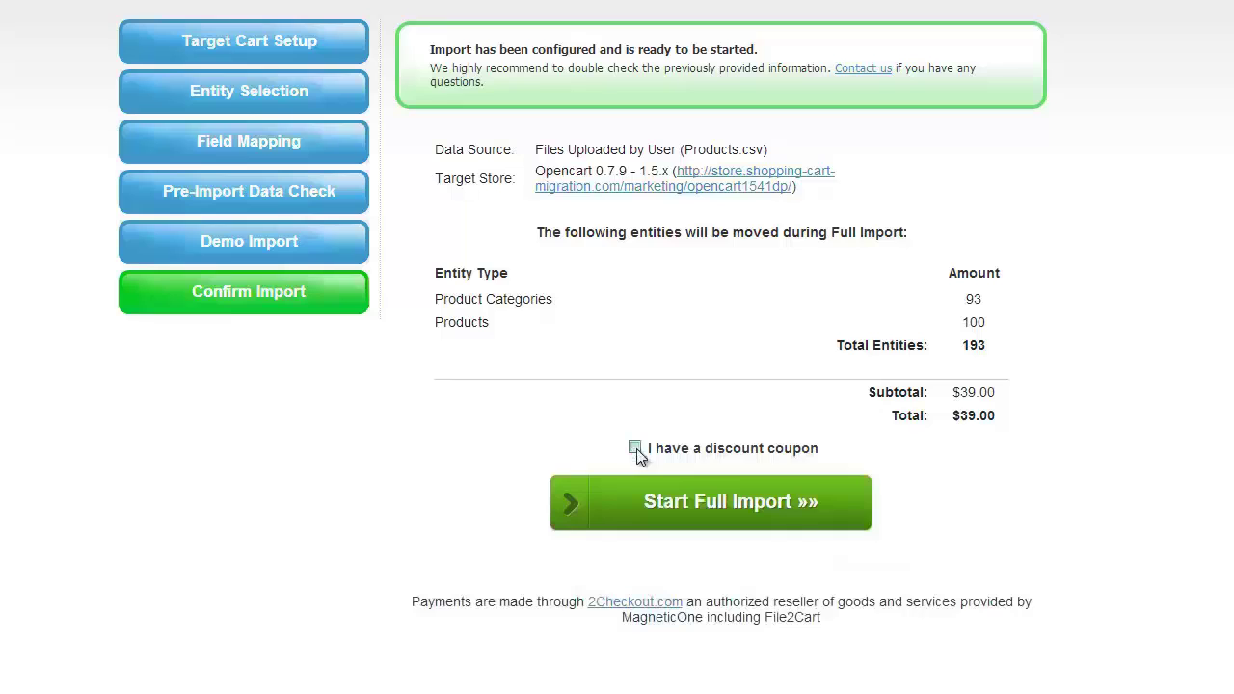
pyautogui.click(724, 502)
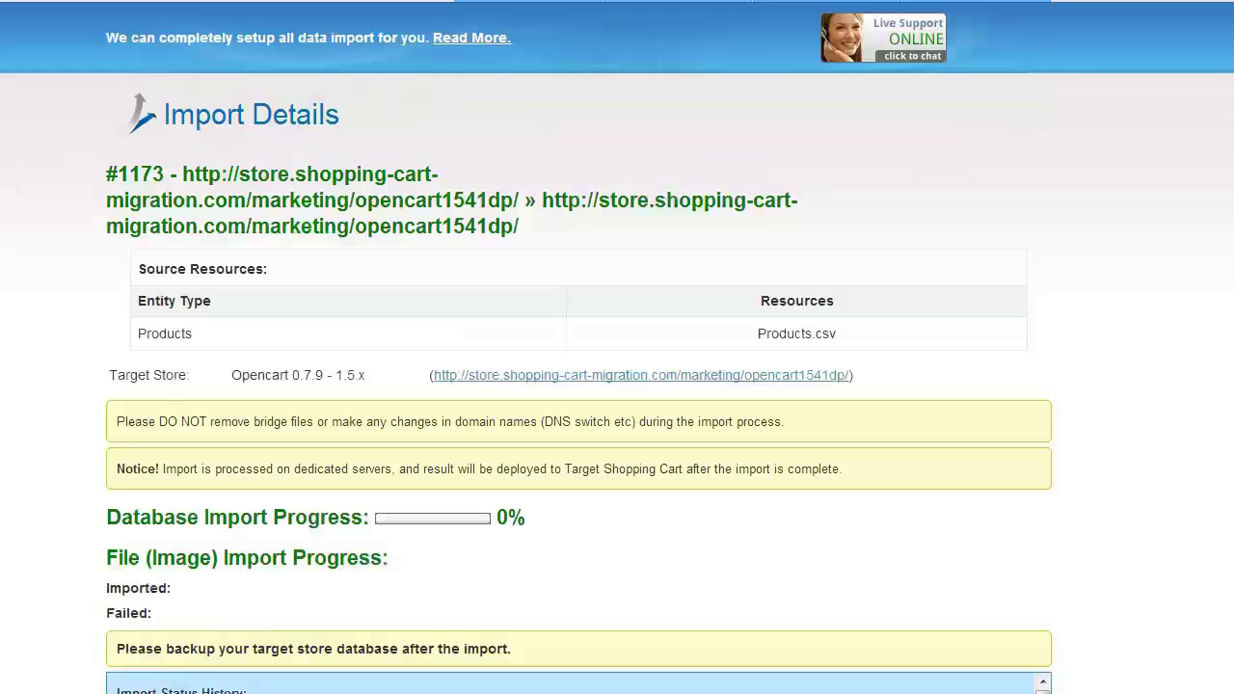
pyautogui.scroll(-1, 617, 385)
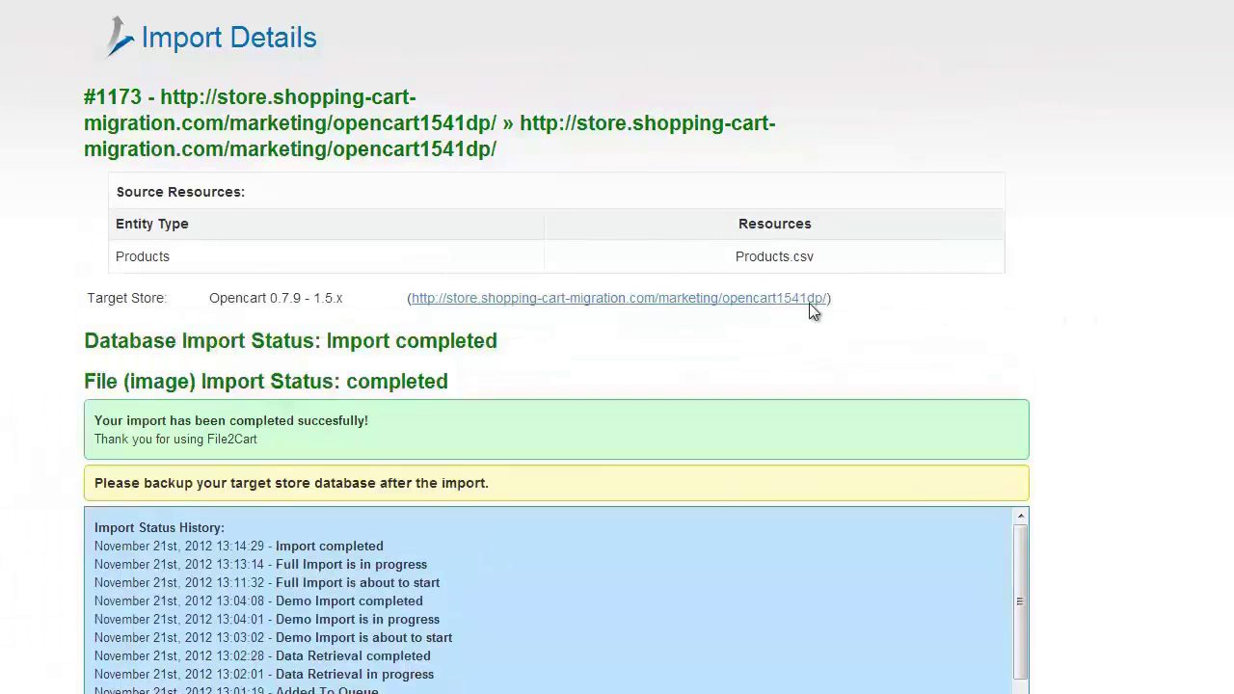
pyautogui.click(619, 301)
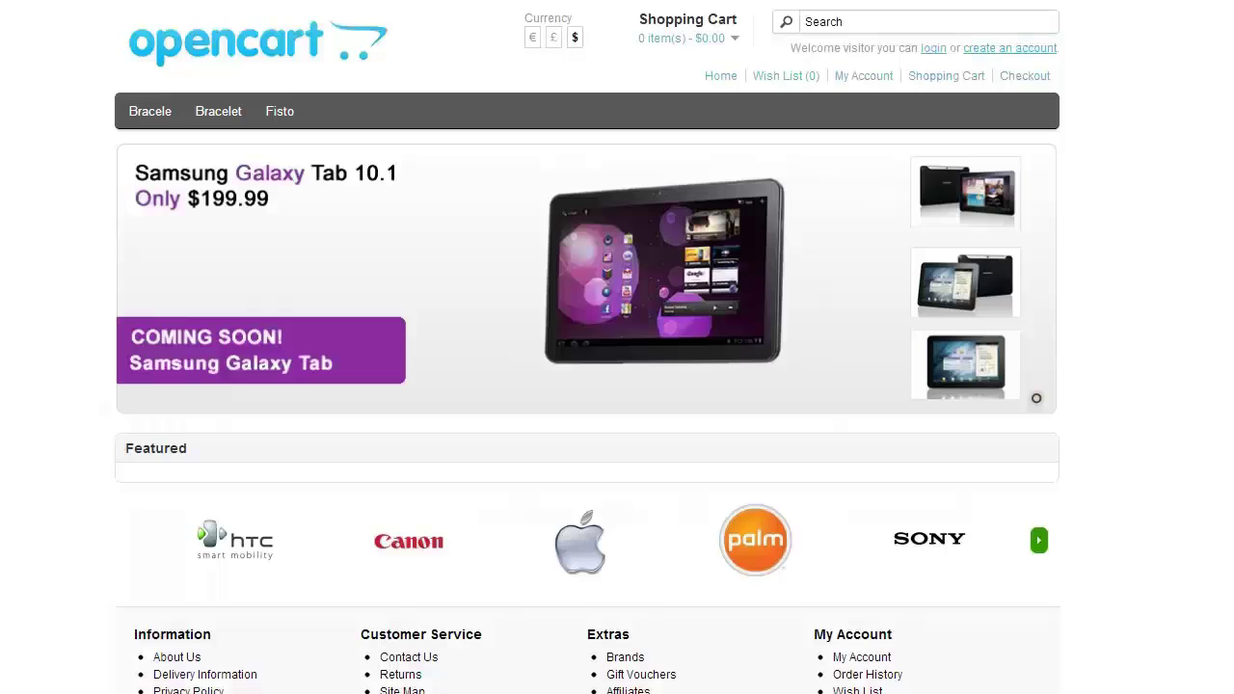
# Open the Bubu subcategory from the Fisto menu on the storefront
pyautogui.moveTo(271, 118)
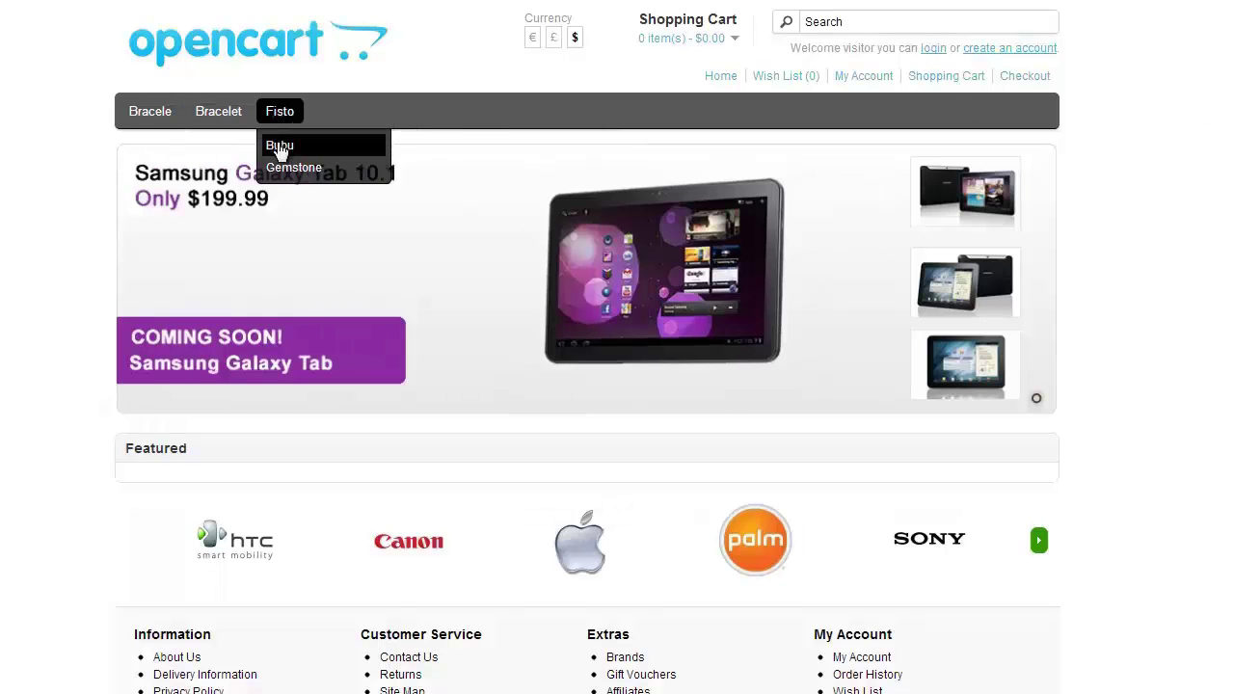
pyautogui.click(280, 144)
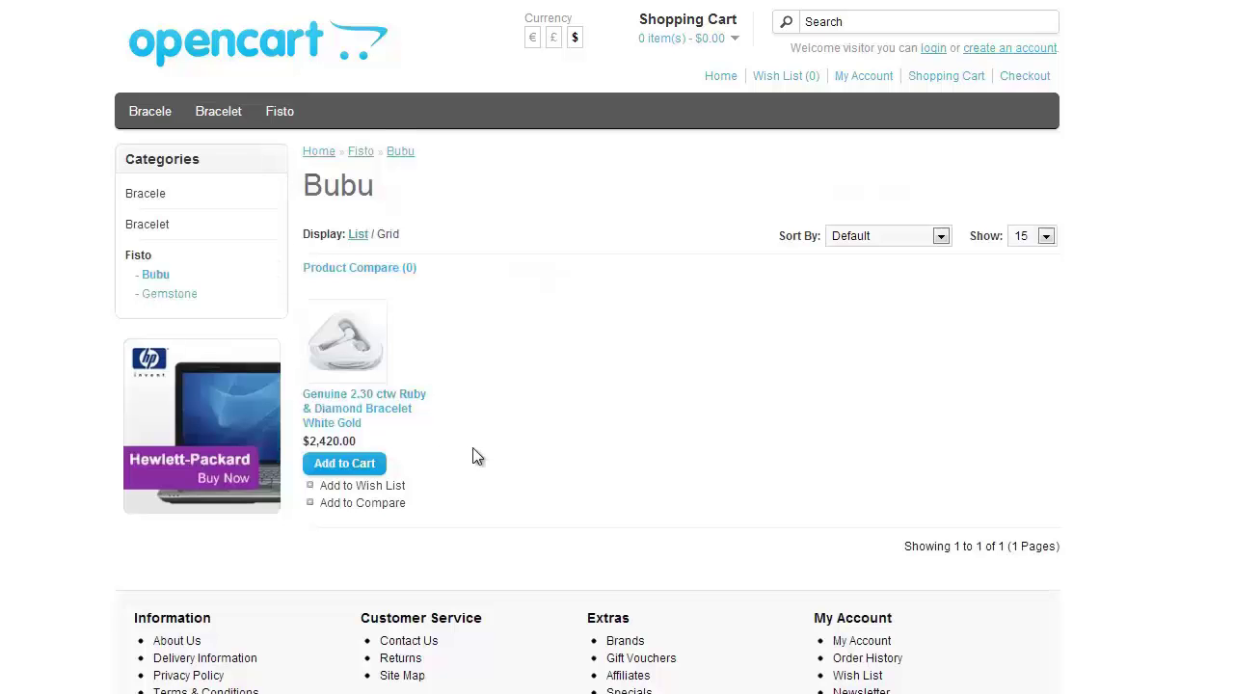